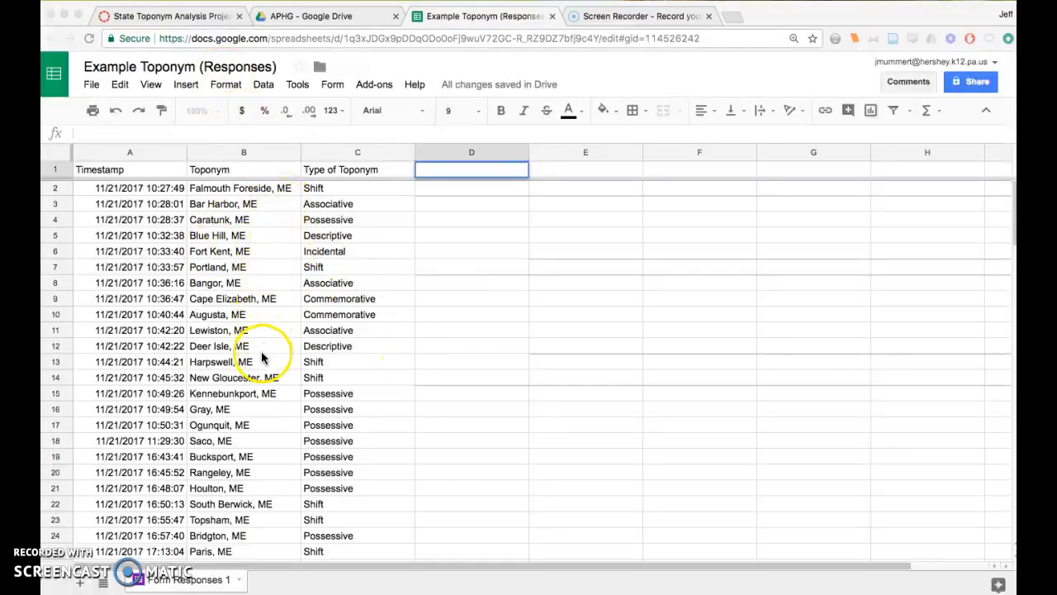
pyautogui.scroll(-2, 262, 359)
pyautogui.scroll(-5, 263, 360)
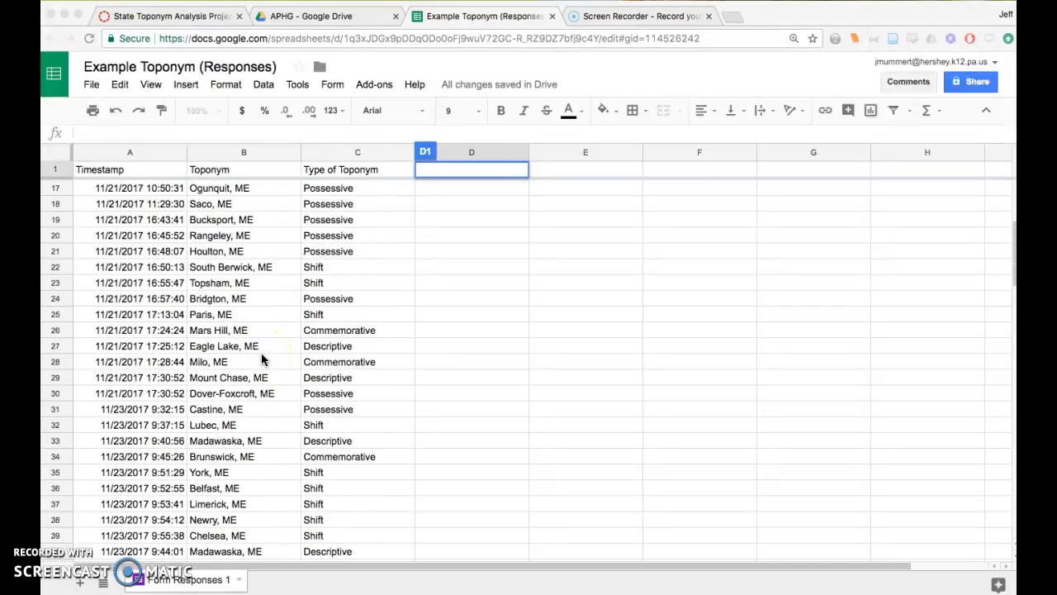
pyautogui.scroll(7, 263, 359)
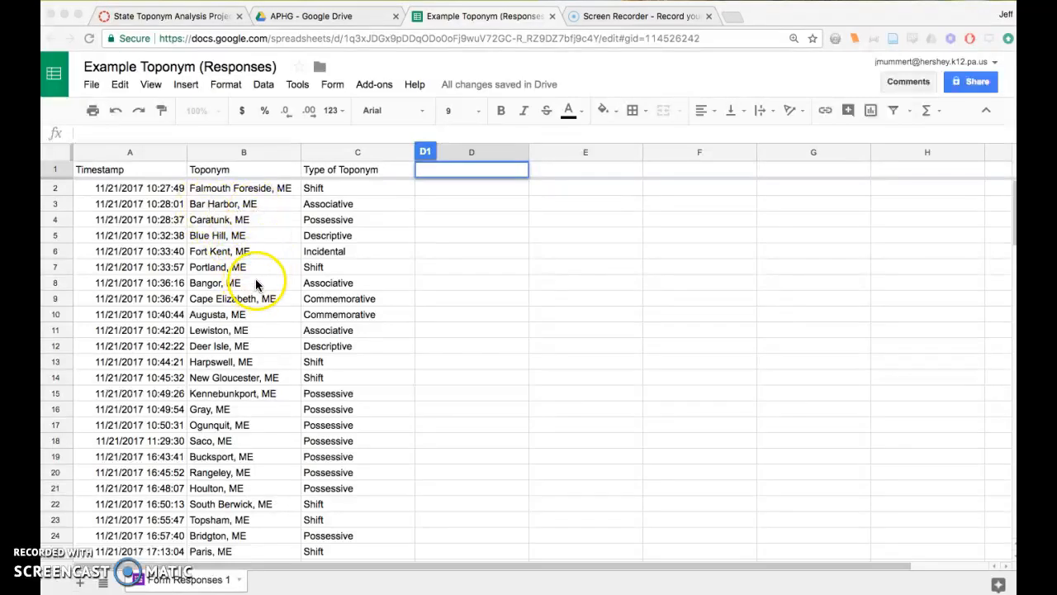
pyautogui.scroll(-5, 340, 413)
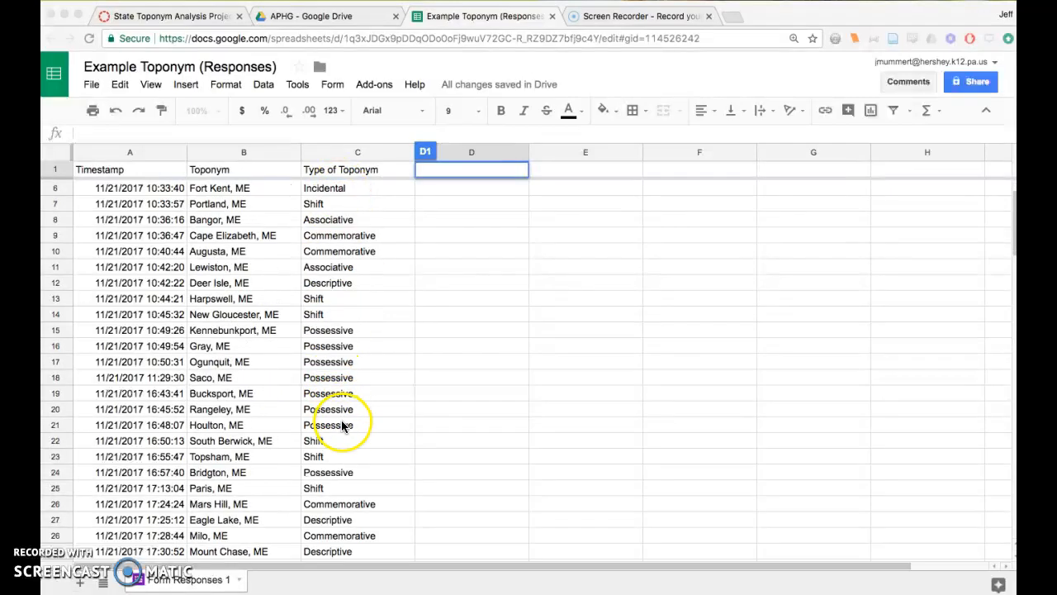
pyautogui.scroll(5, 345, 430)
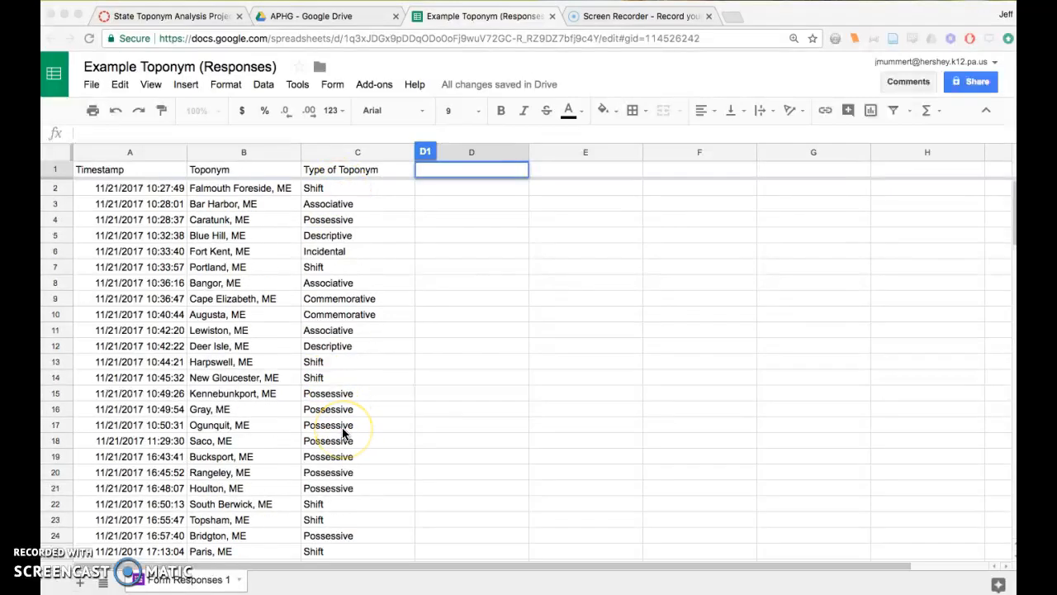
# Add the column header "icon" in cell D1, beside the Type of Toponym header.
pyautogui.click(468, 173)
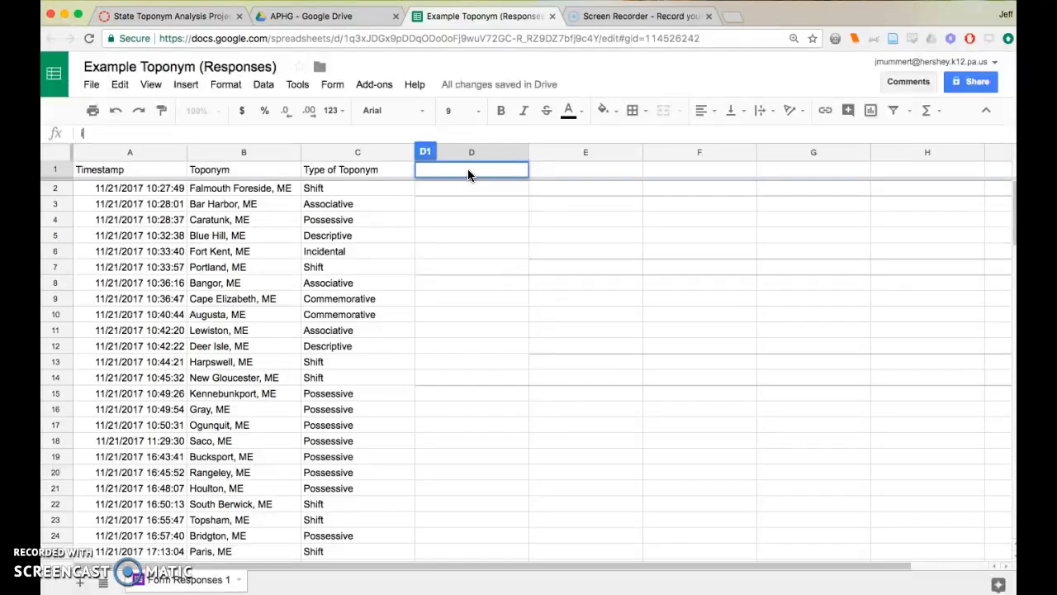
pyautogui.write('icon')
pyautogui.click(471, 192)
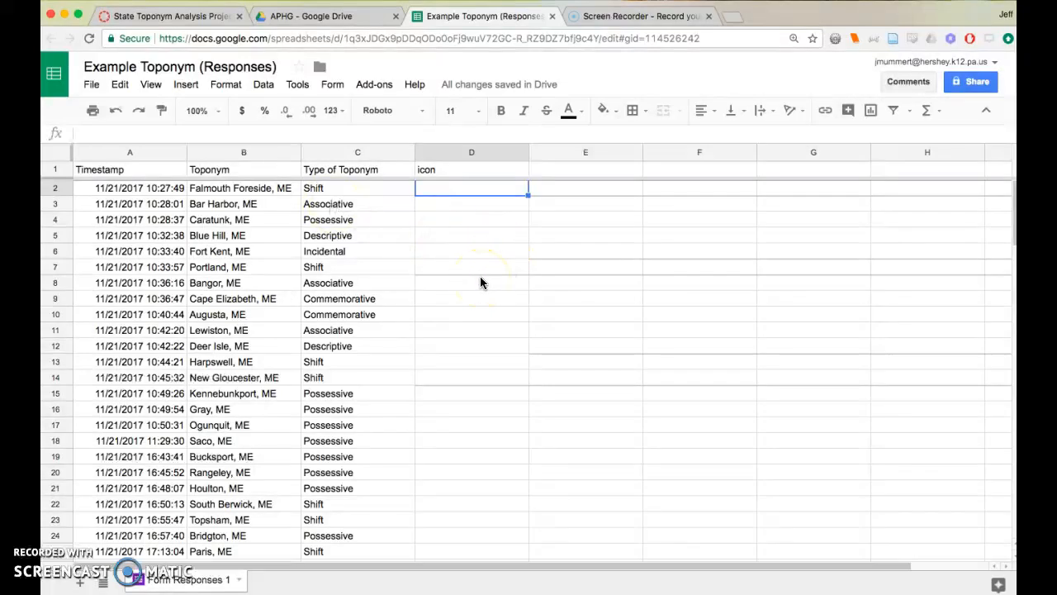
# Sort the whole sheet from A to Z by the Type of Toponym column.
pyautogui.click(357, 154)
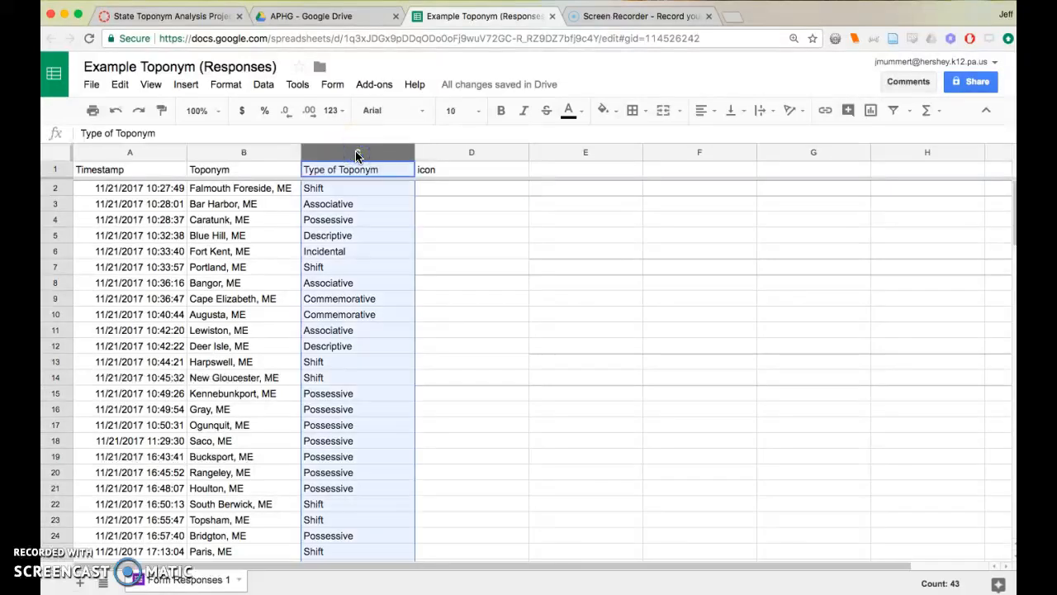
pyautogui.rightClick(356, 152)
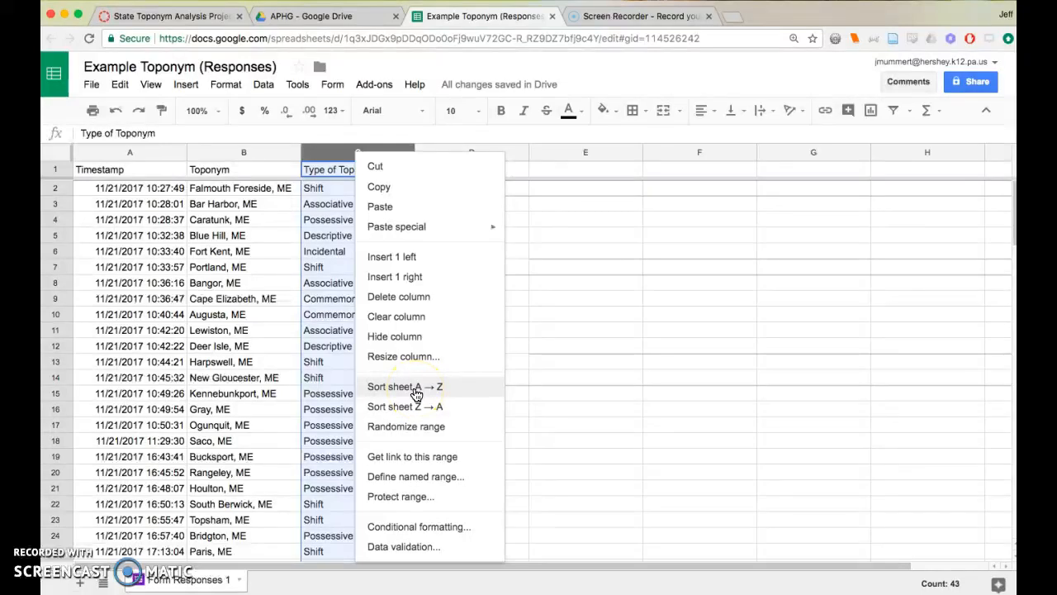
pyautogui.click(405, 387)
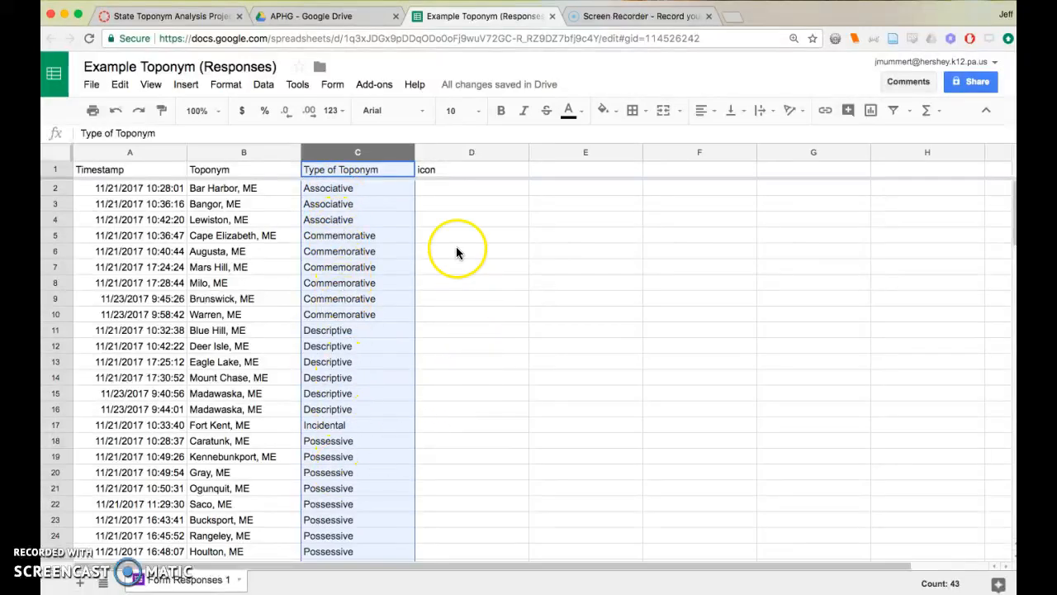
# Open the custom map icons linked in the State Toponym Analysis Project assignment and copy the green star marker's icon name, grn_stars.
pyautogui.click(443, 190)
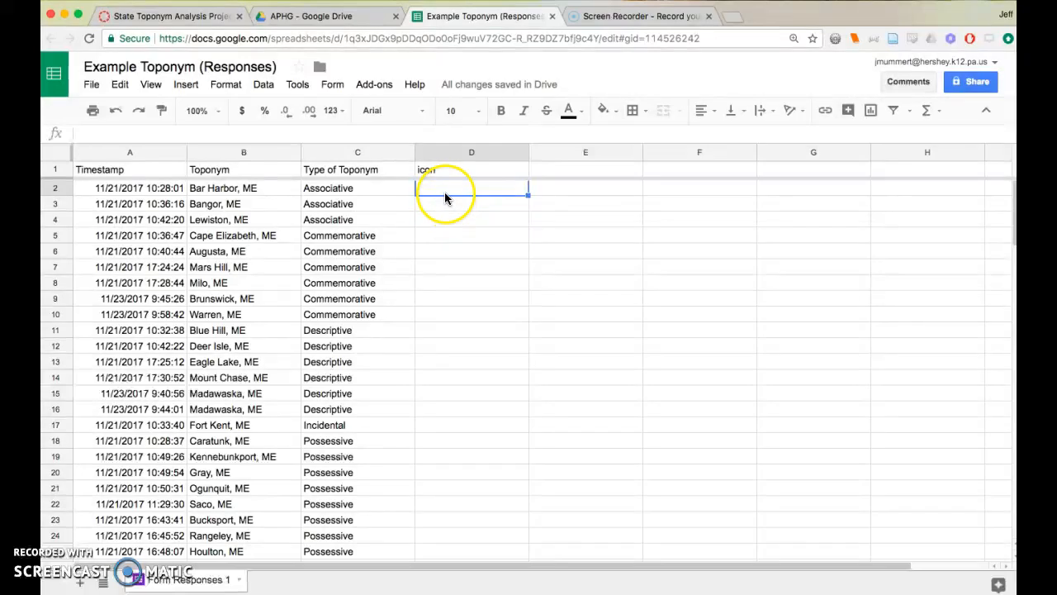
pyautogui.click(190, 16)
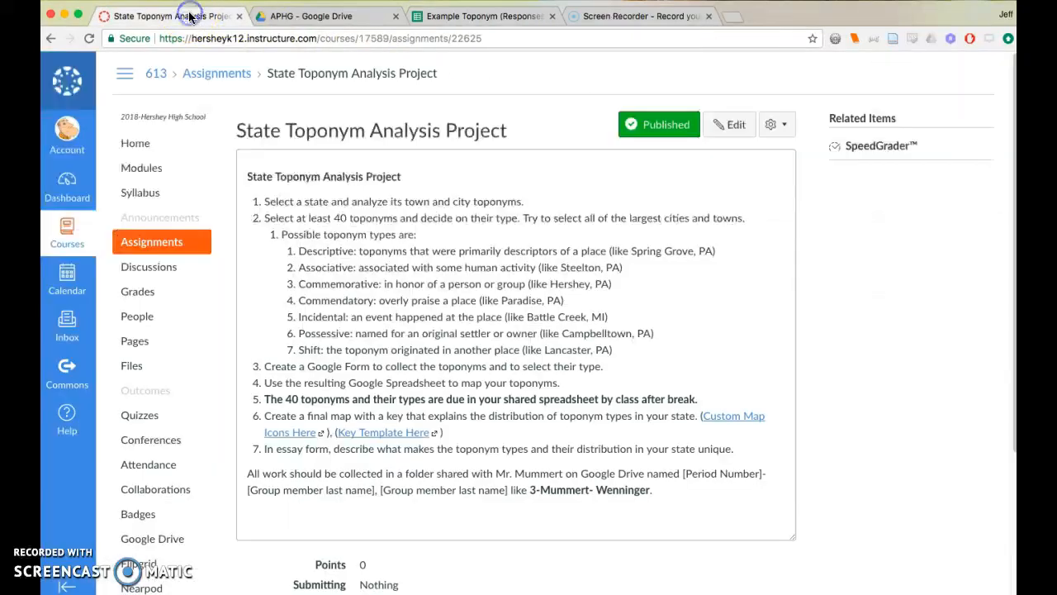
pyautogui.click(736, 421)
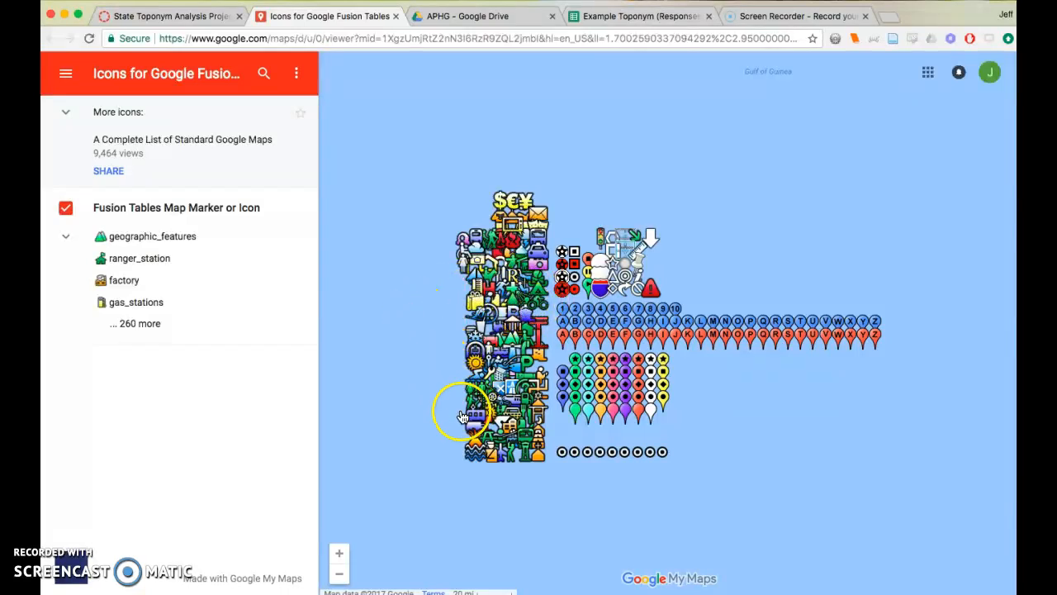
pyautogui.click(576, 361)
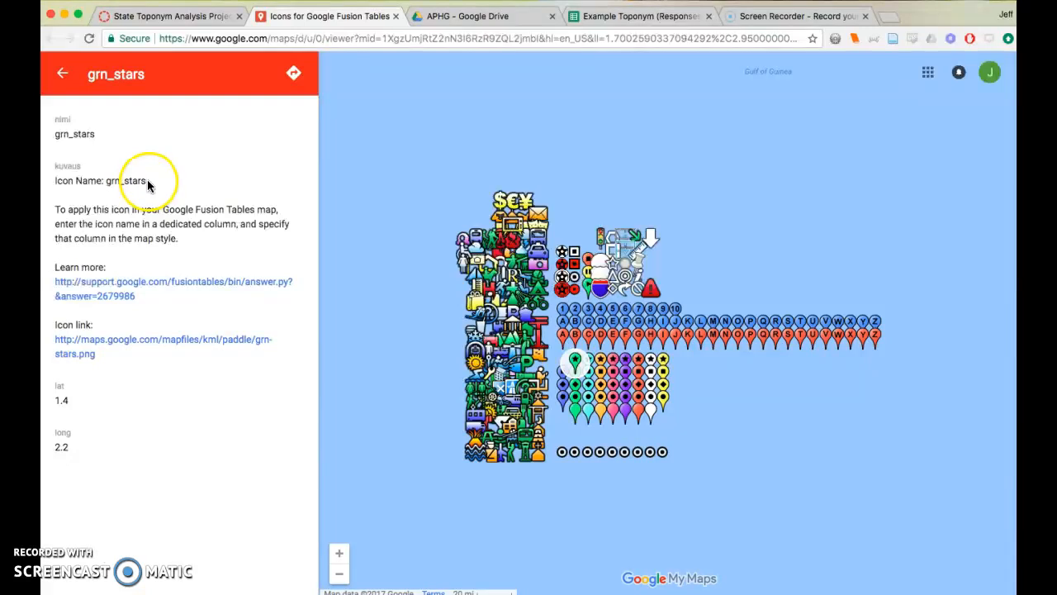
pyautogui.moveTo(147, 180); pyautogui.dragTo(107, 181)
pyautogui.hotkey('ctrl', 'c')
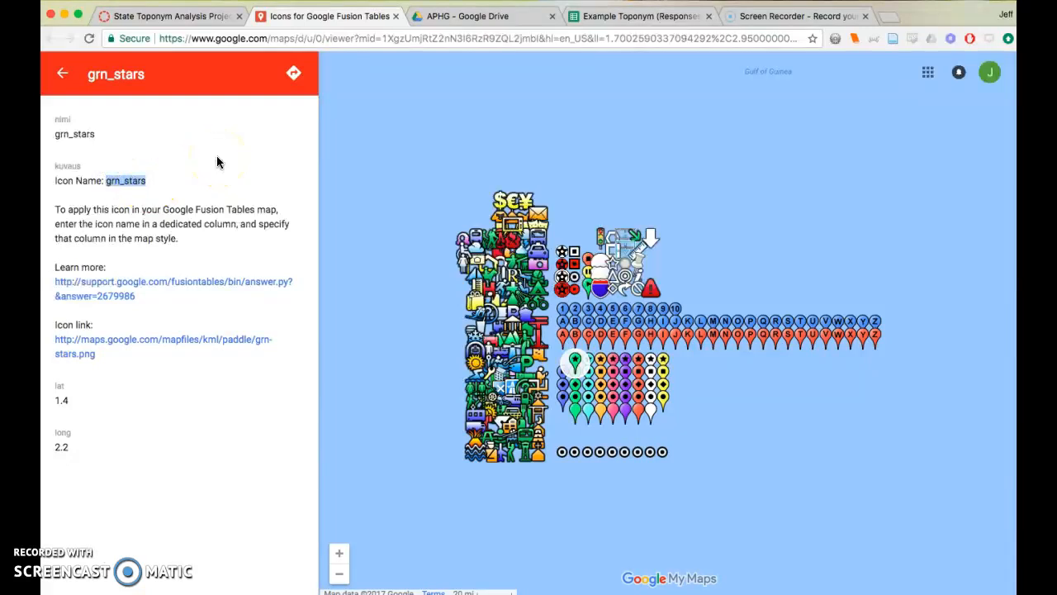
# Paste grn_stars into cells D2 to D4 of the Example Toponym (Responses) spreadsheet, for the Associative toponyms.
pyautogui.click(643, 16)
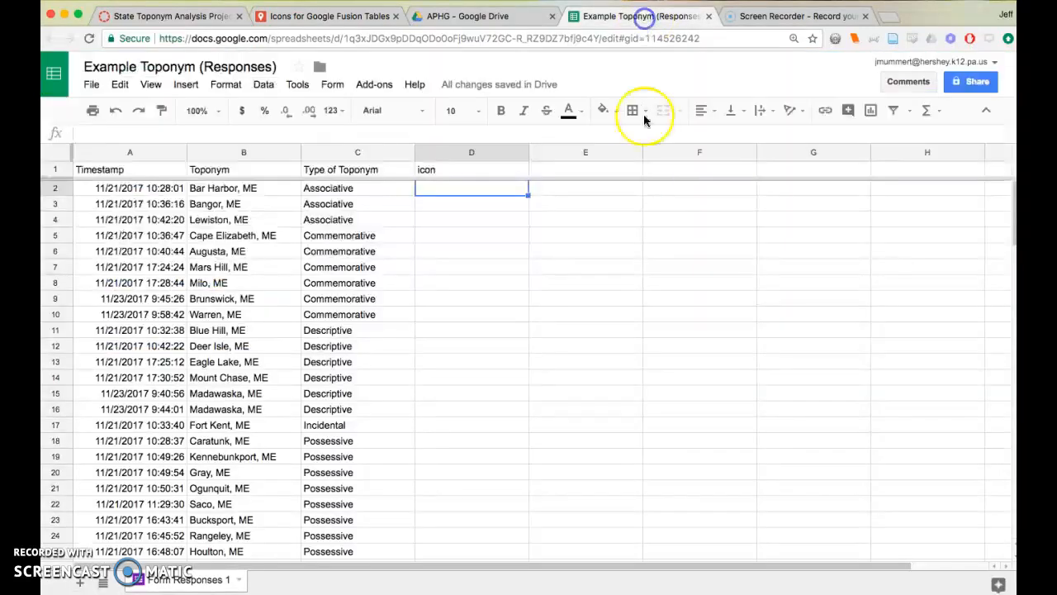
pyautogui.hotkey('ctrl', 'v')
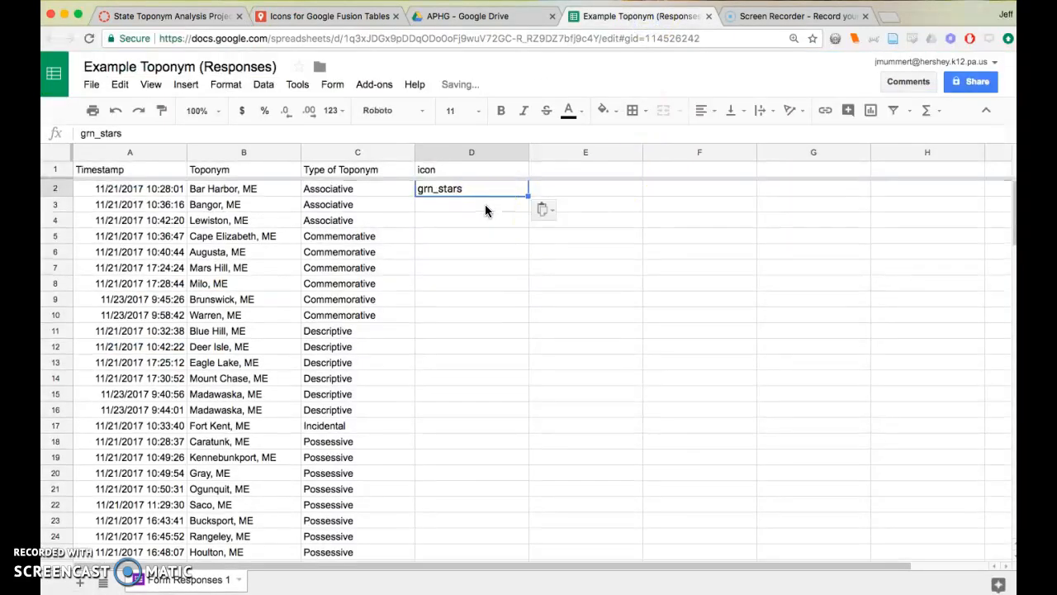
pyautogui.click(469, 203)
pyautogui.hotkey('ctrl', 'v')
pyautogui.click(451, 220)
pyautogui.hotkey('ctrl', 'v')
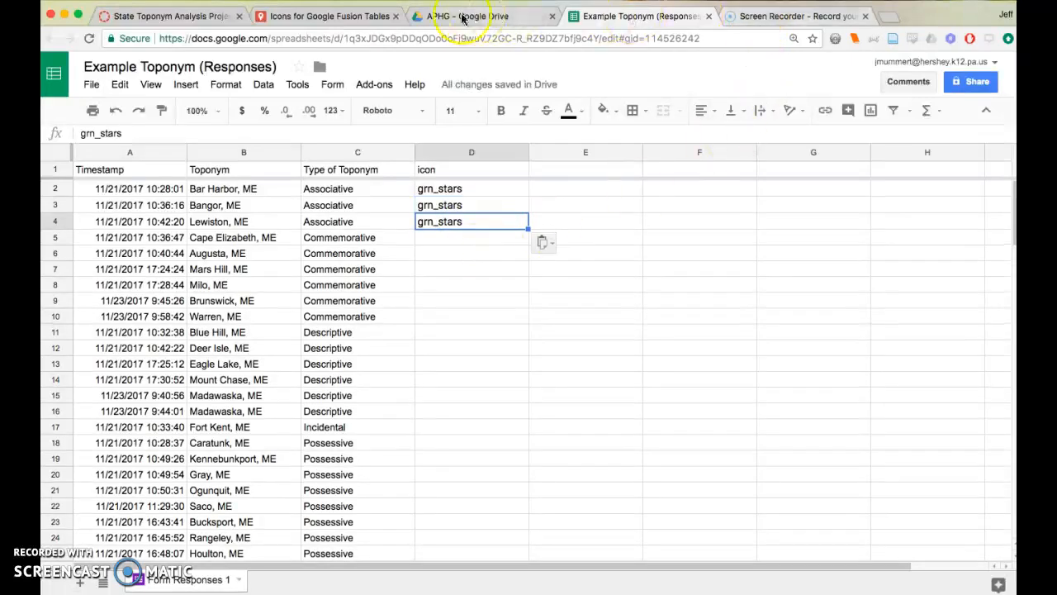
# Return to the custom icons map and copy the light blue star marker's icon name, ltblu_stars.
pyautogui.click(334, 15)
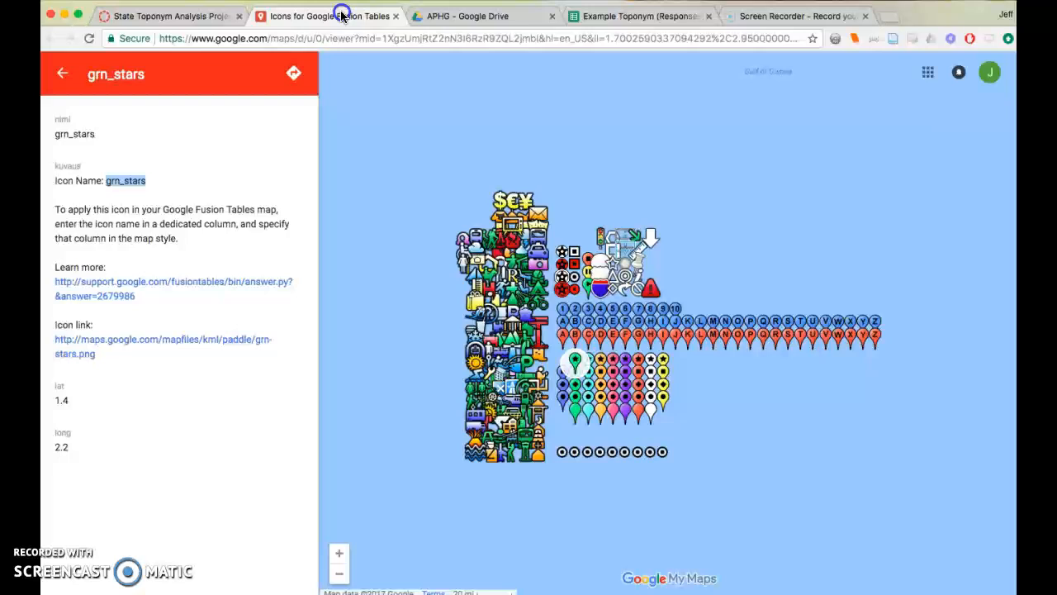
pyautogui.click(595, 361)
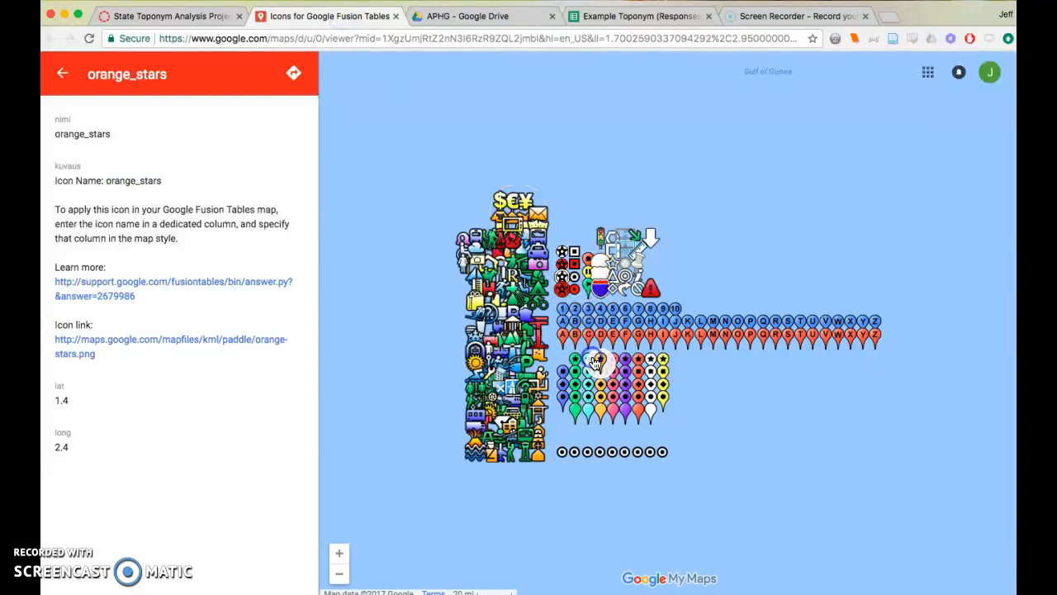
pyautogui.click(587, 361)
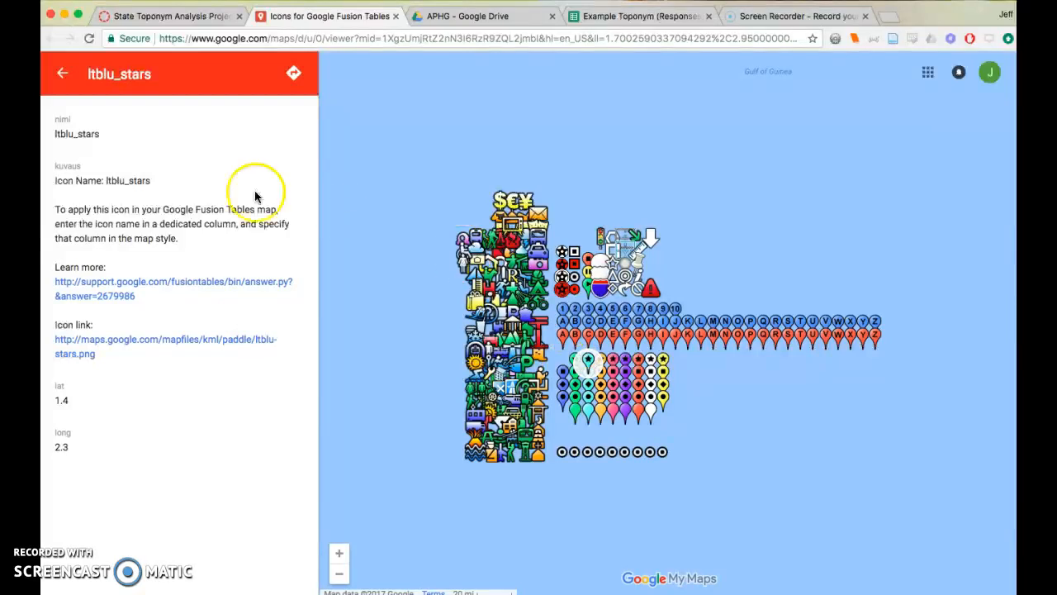
pyautogui.doubleClick(110, 182)
pyautogui.hotkey('ctrl', 'c')
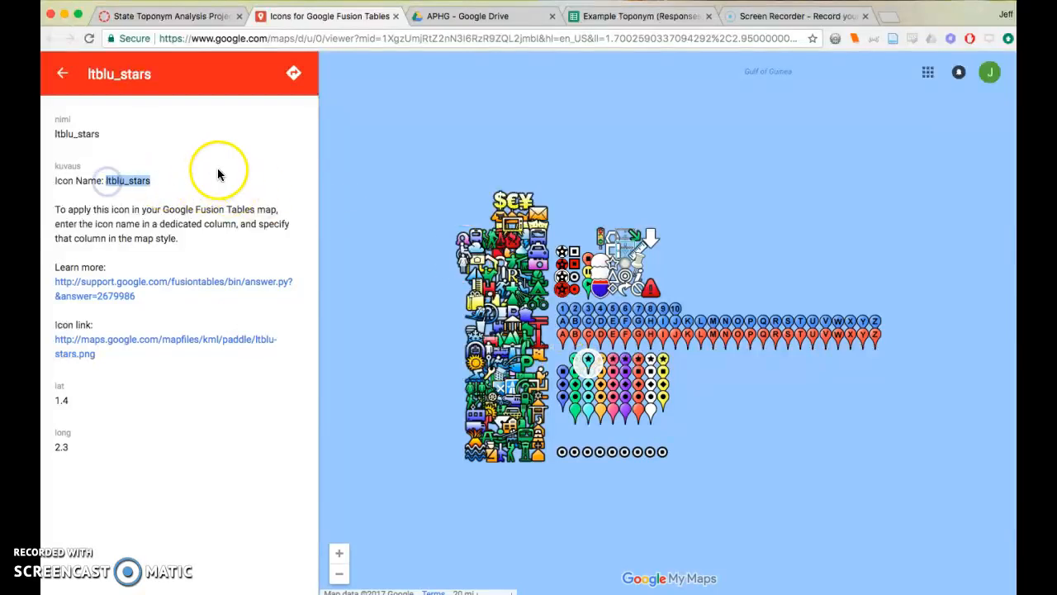
# Paste ltblu_stars into cells D5 to D10 of the response spreadsheet, for all Commemorative toponyms.
pyautogui.click(636, 16)
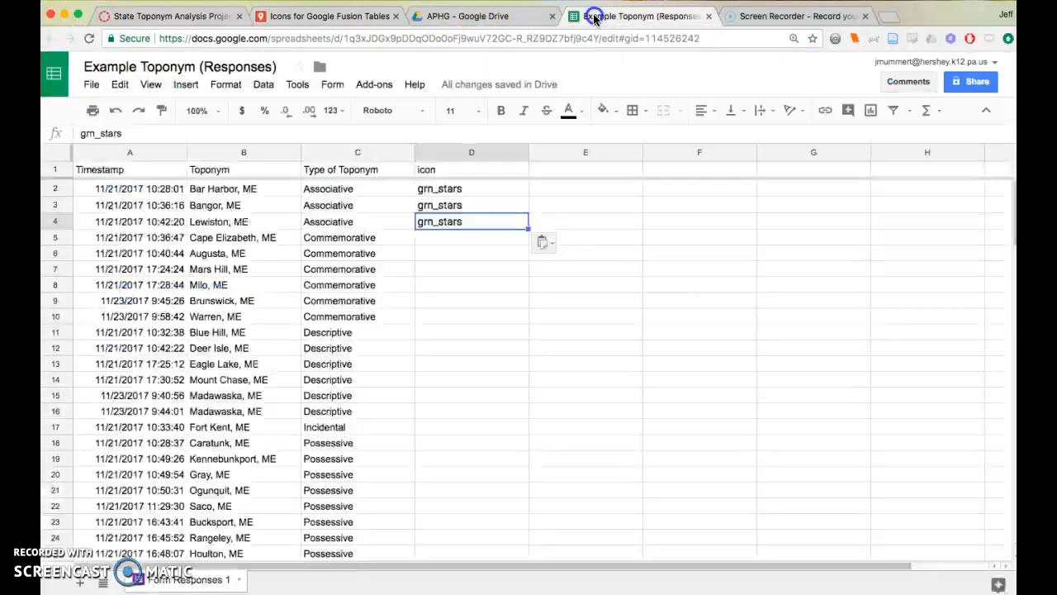
pyautogui.click(498, 238)
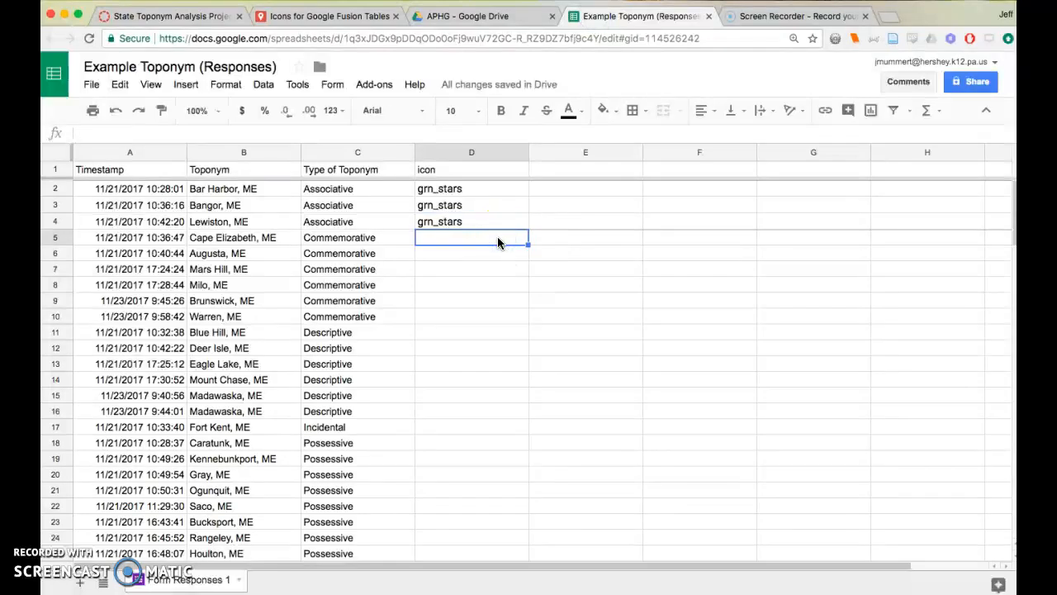
pyautogui.hotkey('ctrl', 'v')
pyautogui.press('Down')
pyautogui.hotkey('ctrl', 'v')
pyautogui.press('Down')
pyautogui.hotkey('ctrl', 'v')
pyautogui.press('Down')
pyautogui.hotkey('ctrl', 'v')
pyautogui.press('Down')
pyautogui.hotkey('ctrl', 'v')
pyautogui.press('Down')
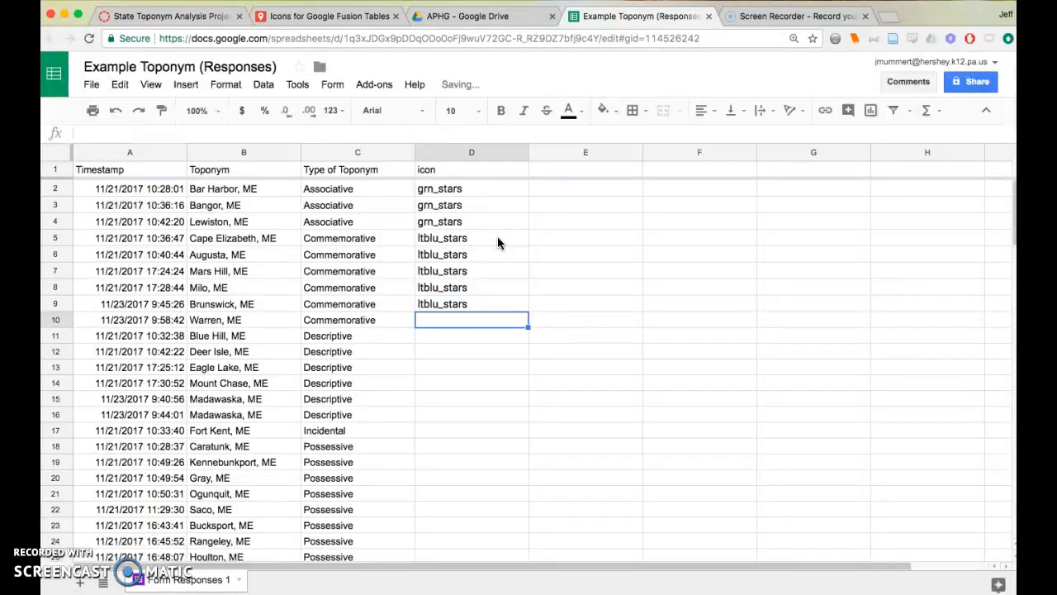
pyautogui.hotkey('ctrl', 'v')
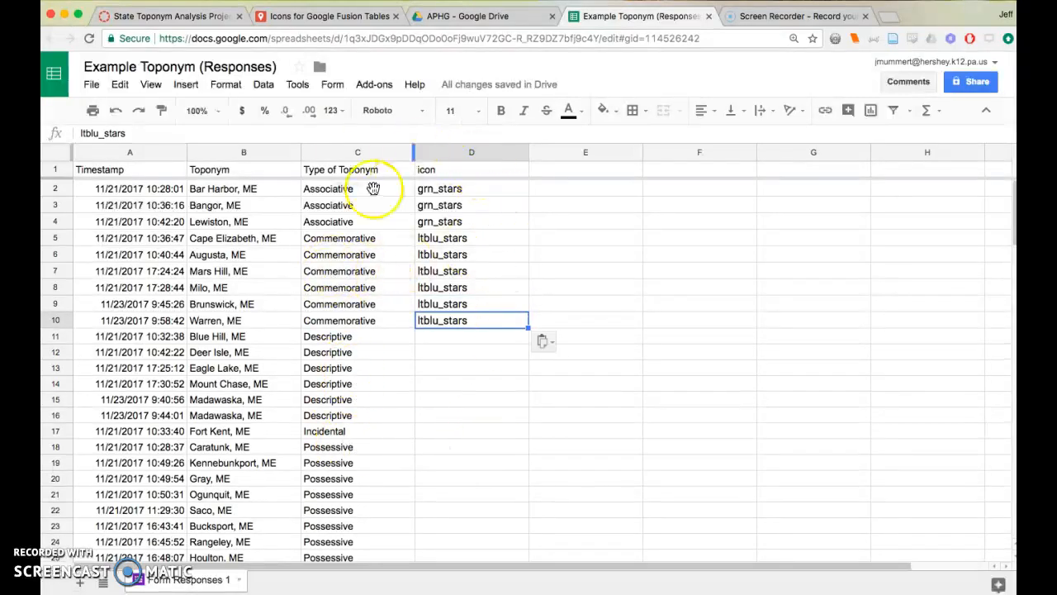
pyautogui.press('Return')
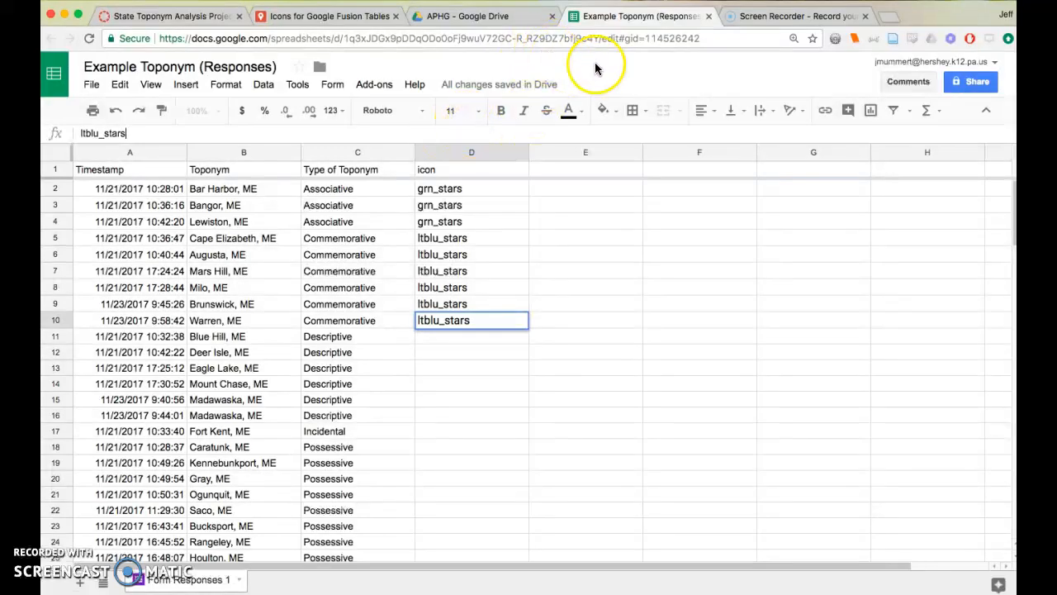
# Create a new Google Fusion Table from the APHG folder in Google Drive.
pyautogui.click(497, 17)
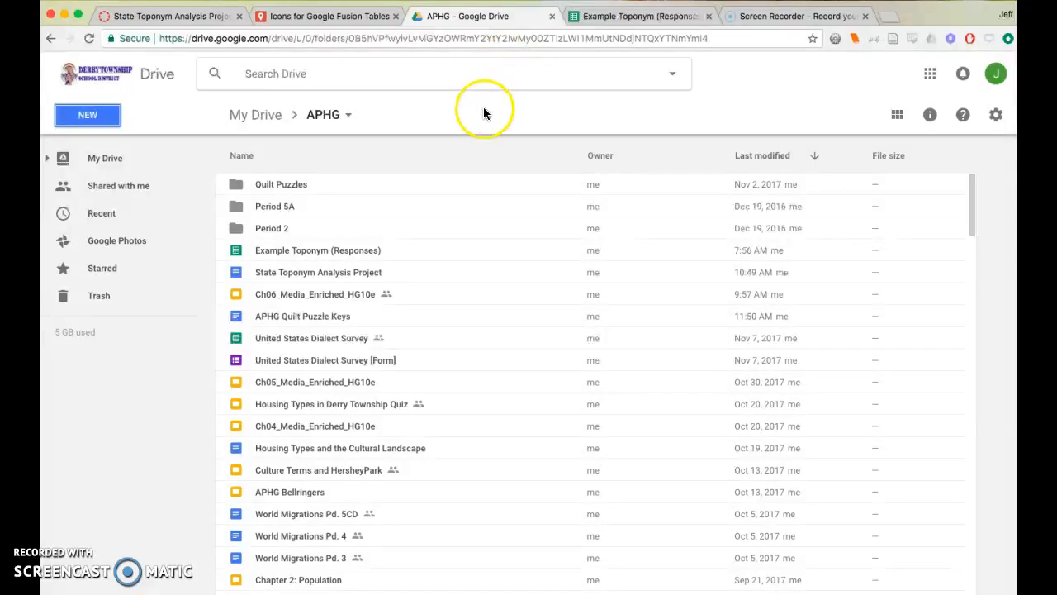
pyautogui.click(91, 118)
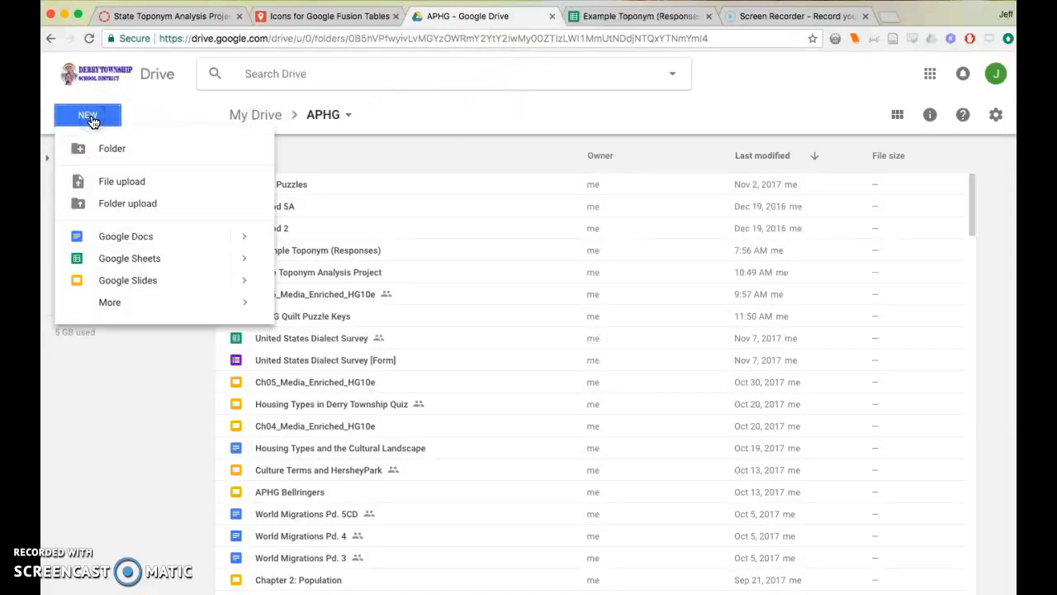
pyautogui.moveTo(122, 310)
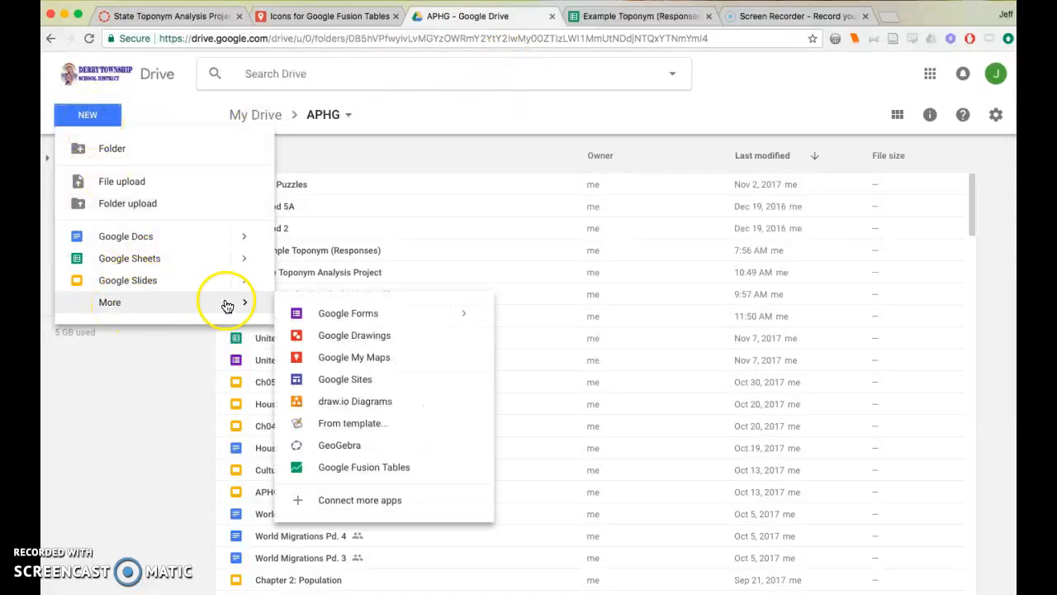
pyautogui.click(344, 469)
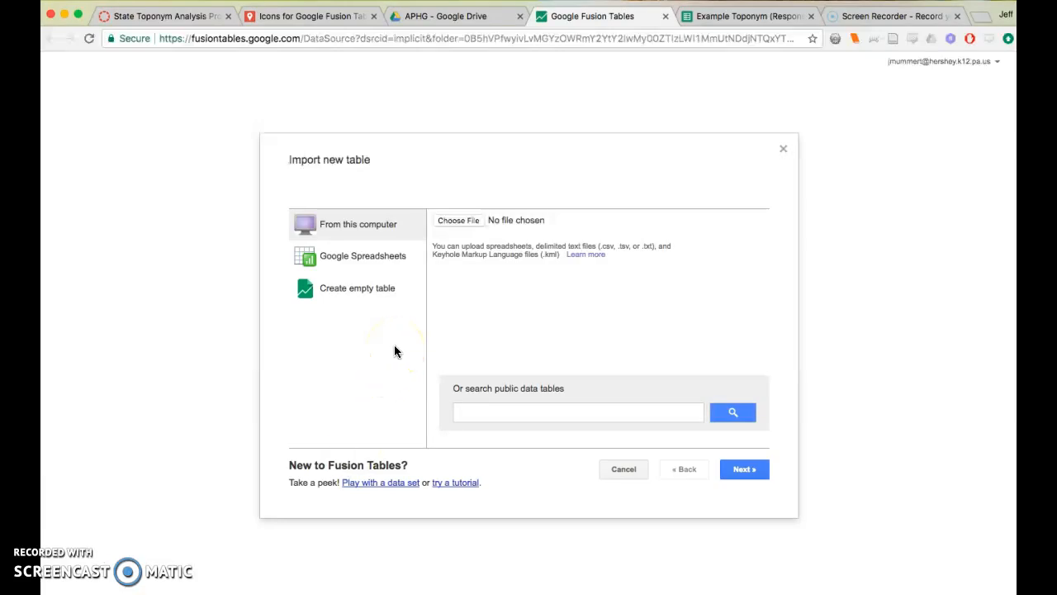
# Import the Google spreadsheet Example Toponym (Responses) into the new table, taking the column names from row 1.
pyautogui.click(376, 259)
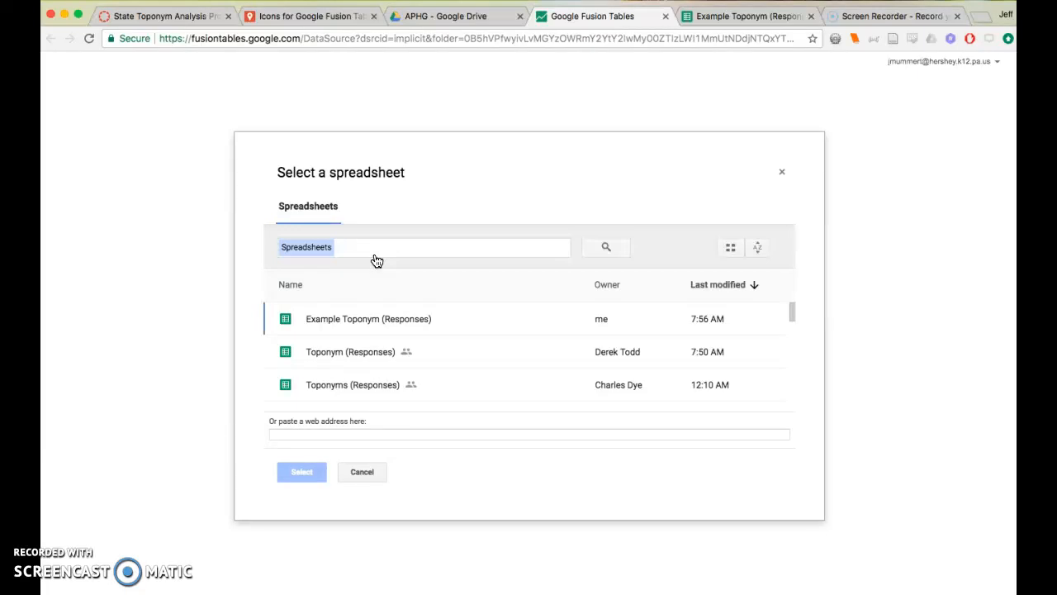
pyautogui.click(367, 321)
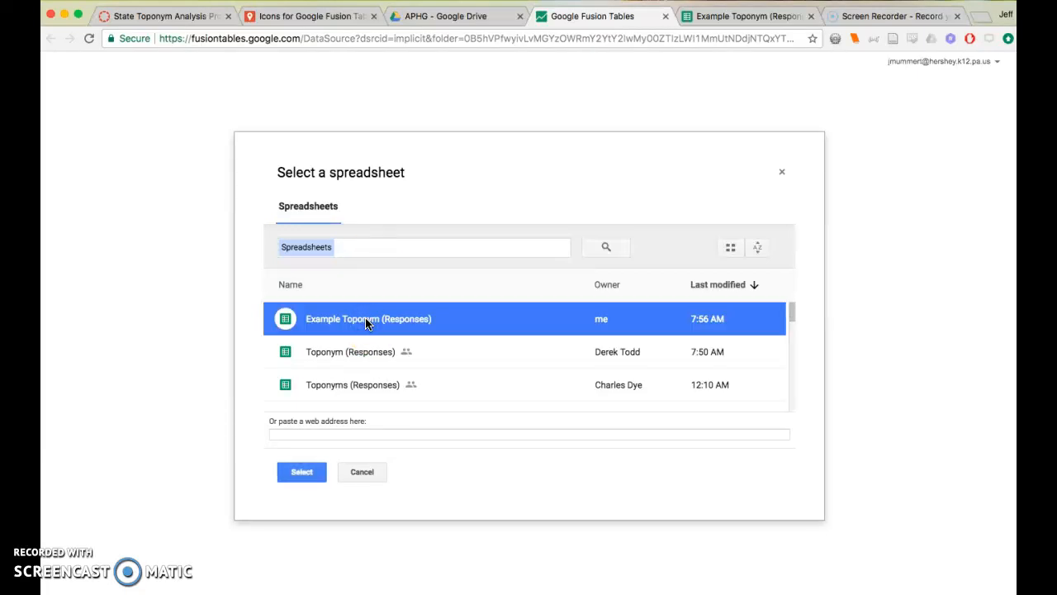
pyautogui.click(367, 322)
pyautogui.click(302, 469)
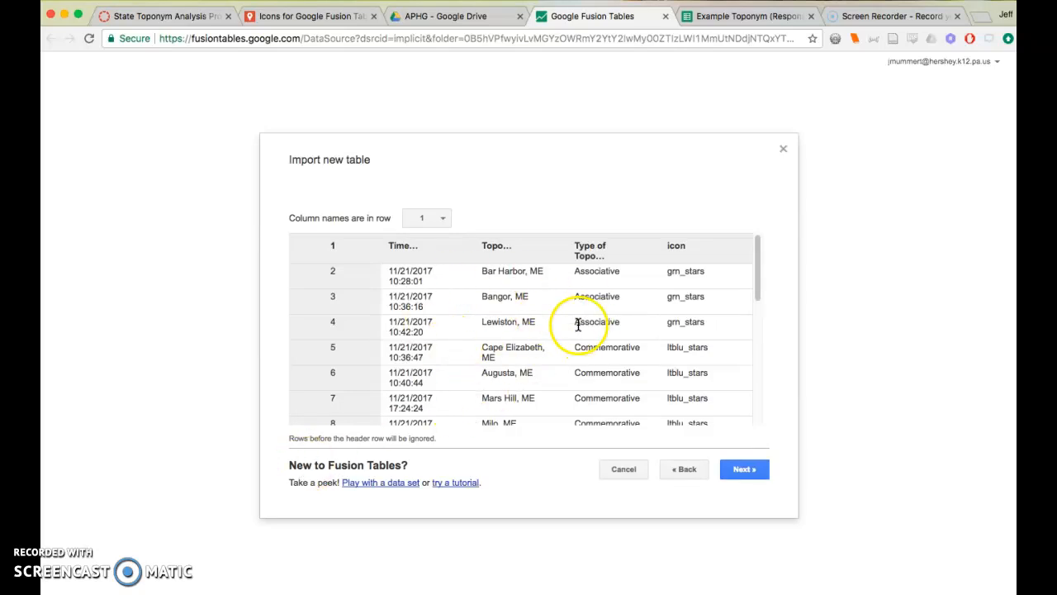
pyautogui.click(744, 469)
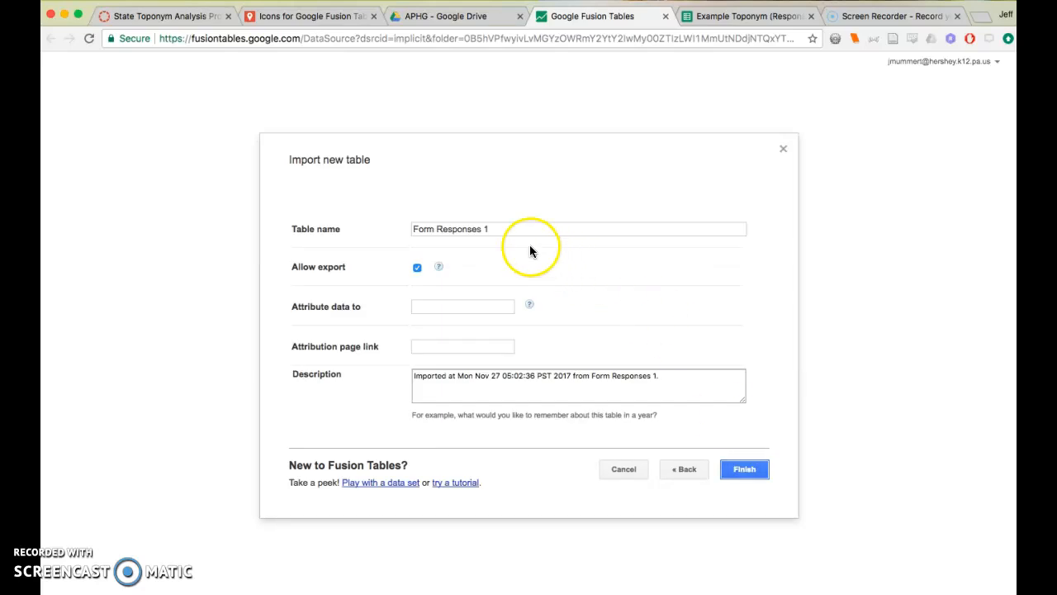
# Finish the import with the table name Form Responses 1, and check the data in the card and row layouts.
pyautogui.doubleClick(503, 229)
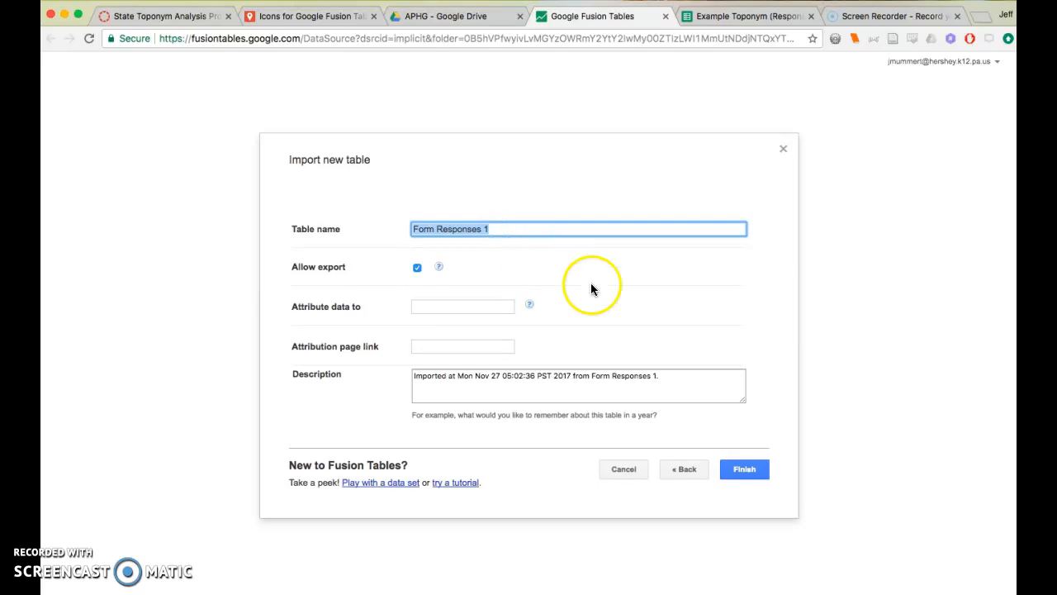
pyautogui.click(745, 470)
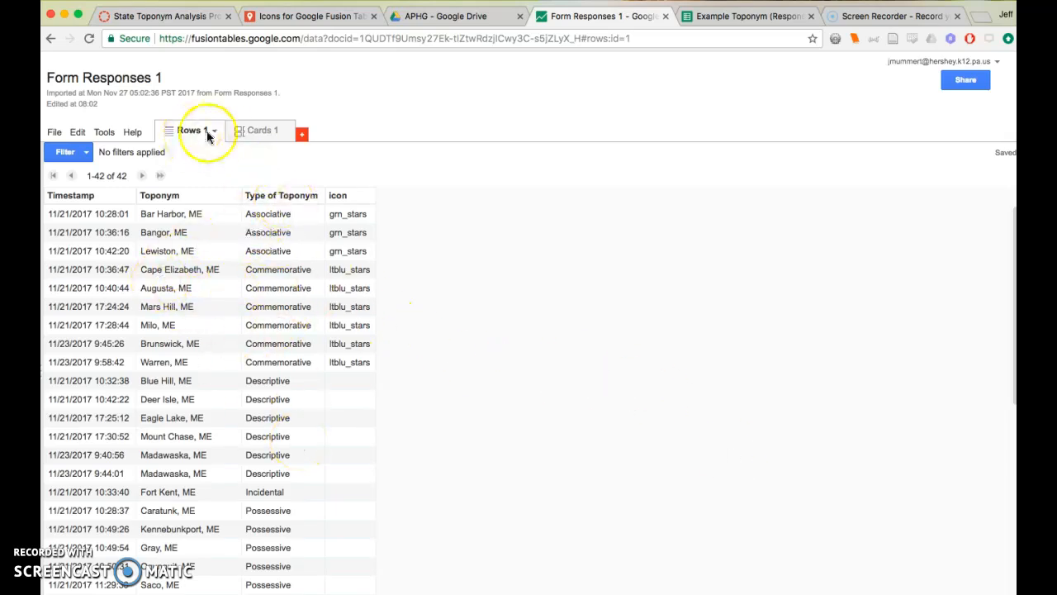
pyautogui.click(247, 132)
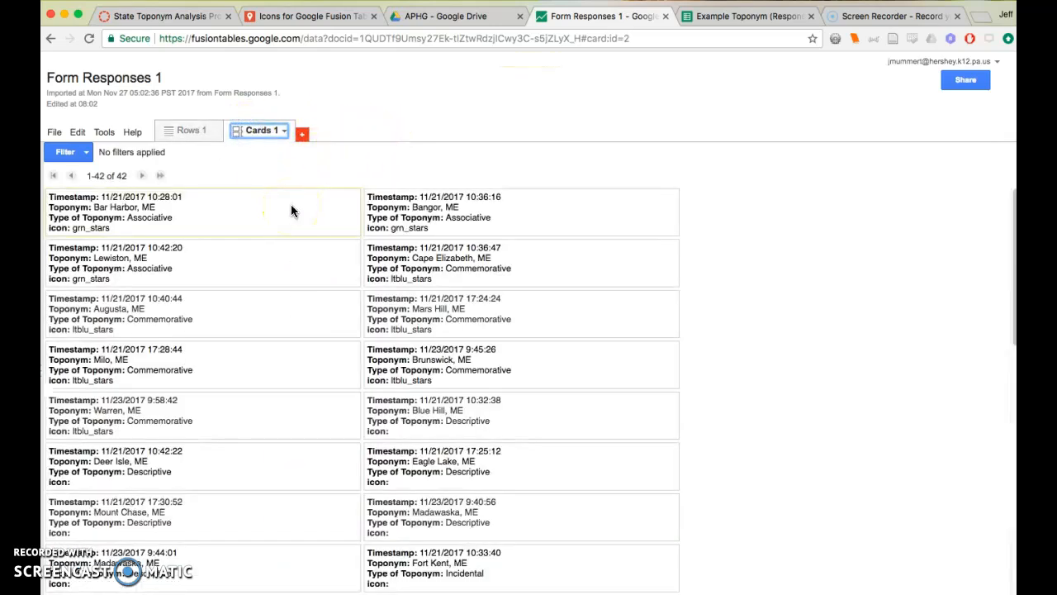
pyautogui.click(190, 131)
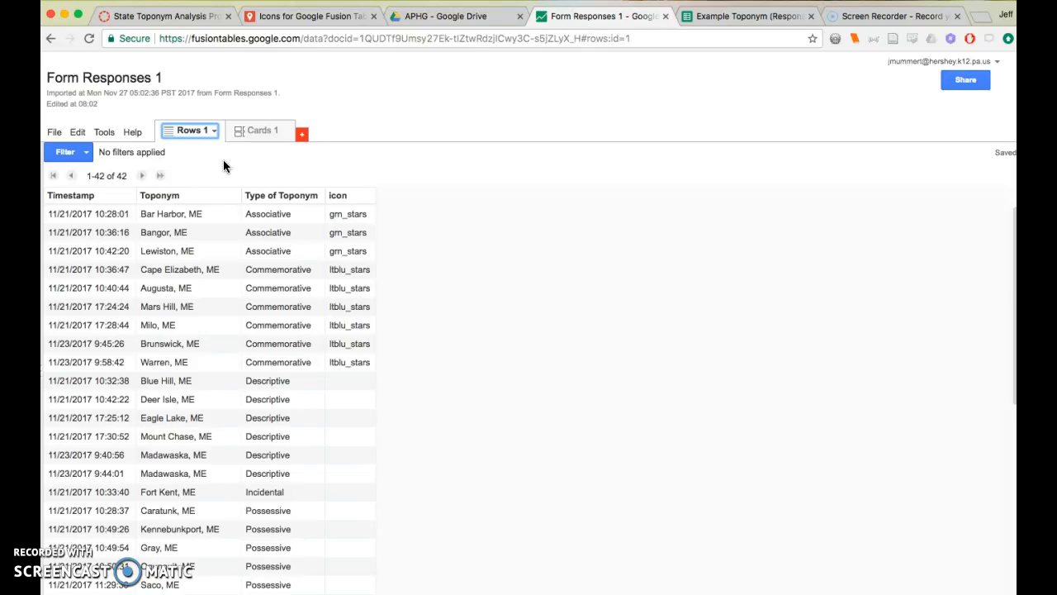
pyautogui.click(225, 173)
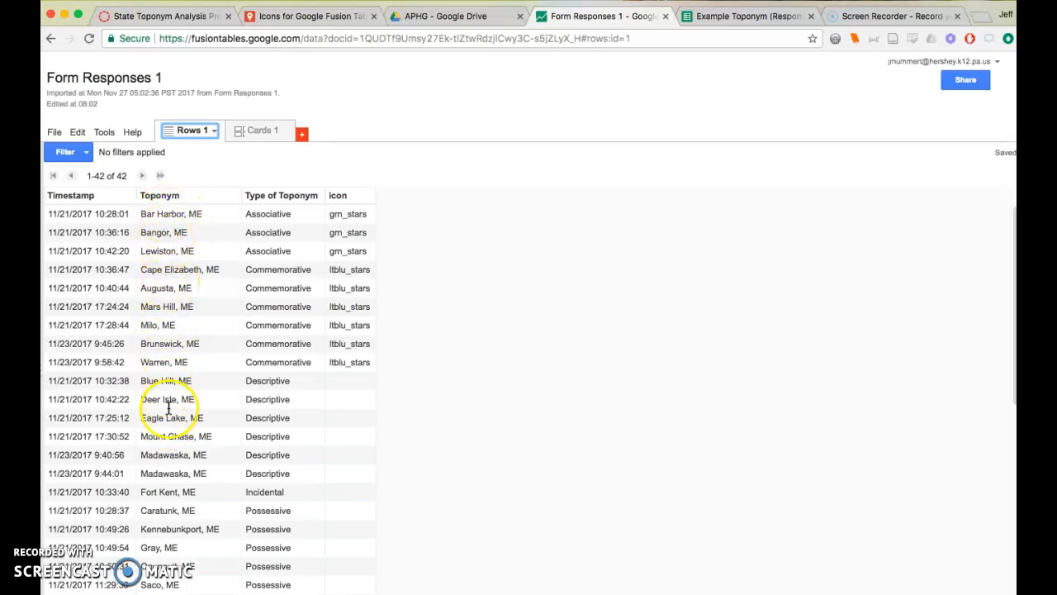
# Open the table's column settings and remove the Timestamp column.
pyautogui.click(54, 133)
pyautogui.moveTo(75, 137)
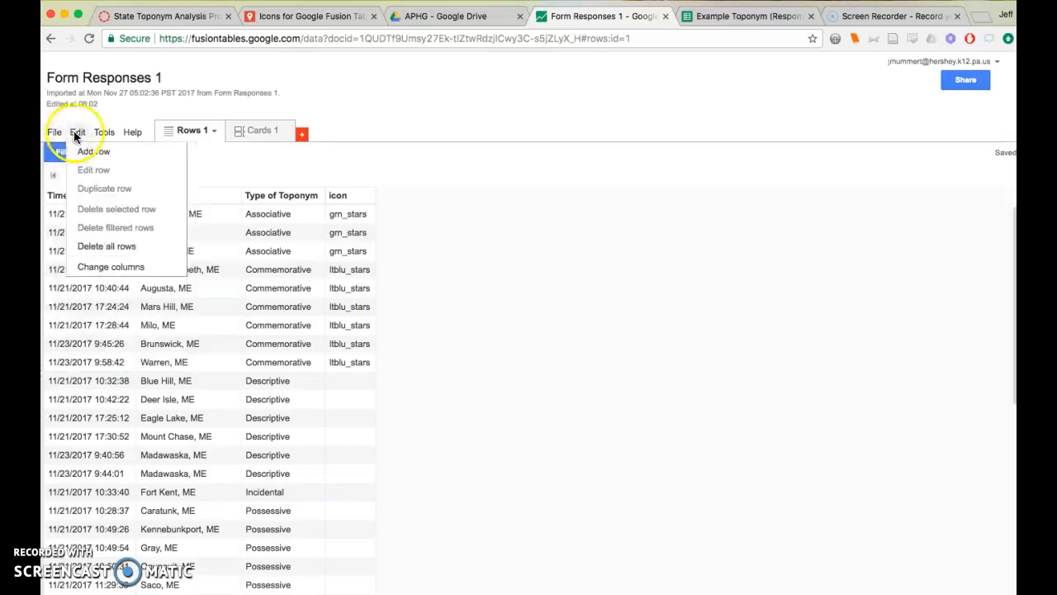
pyautogui.click(99, 267)
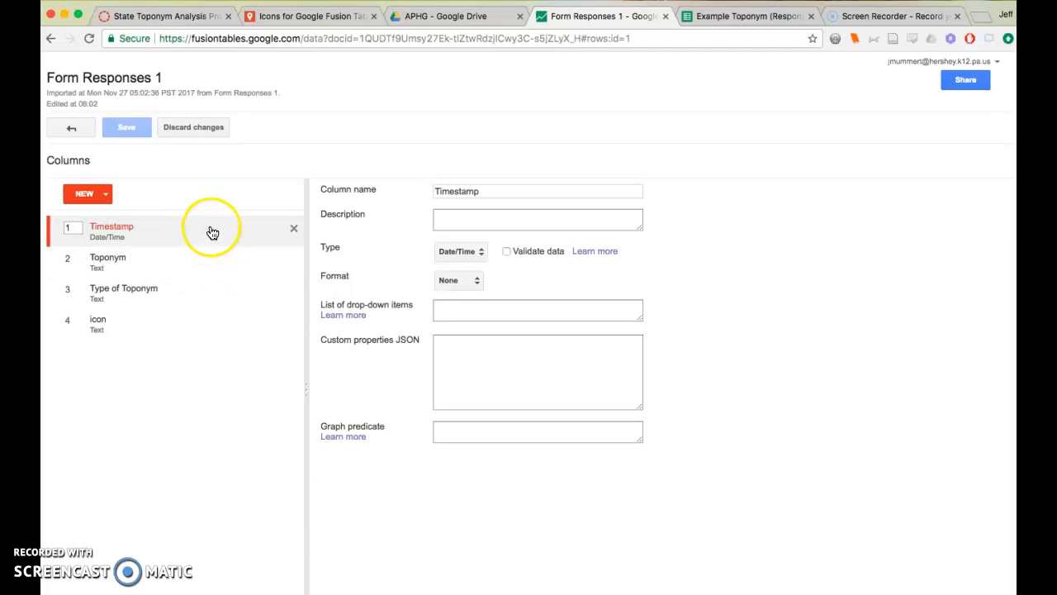
pyautogui.click(294, 229)
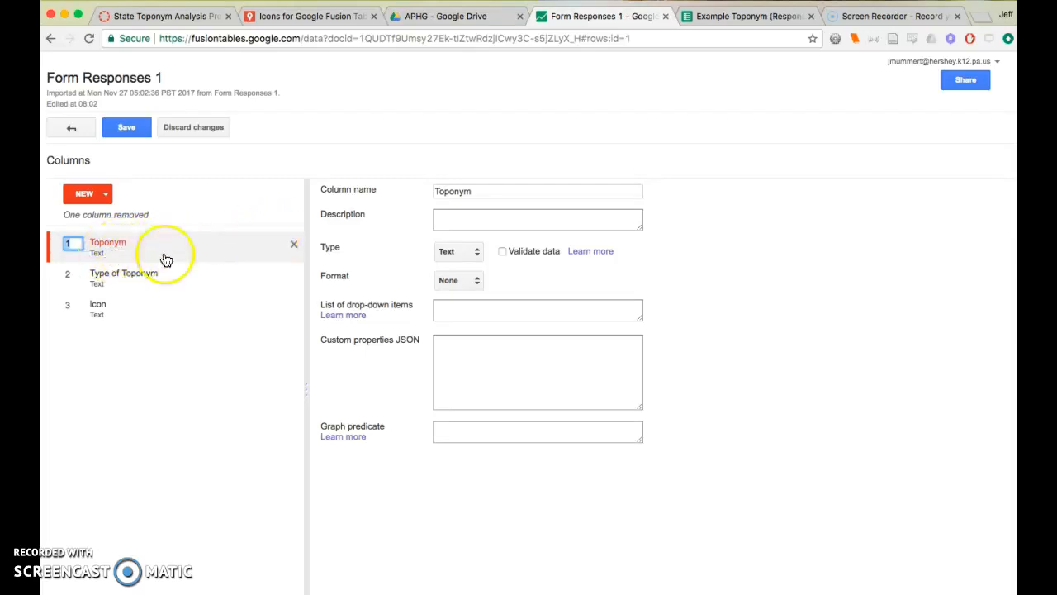
# Set the Toponym column's type to Location and save the column changes, including the column removal.
pyautogui.click(454, 251)
pyautogui.click(466, 290)
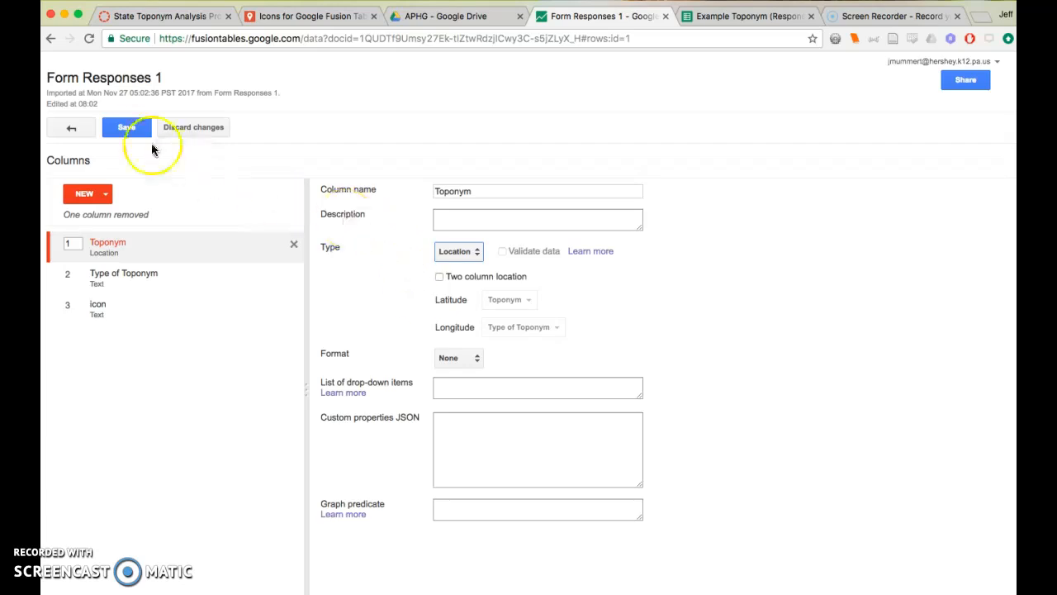
pyautogui.click(127, 128)
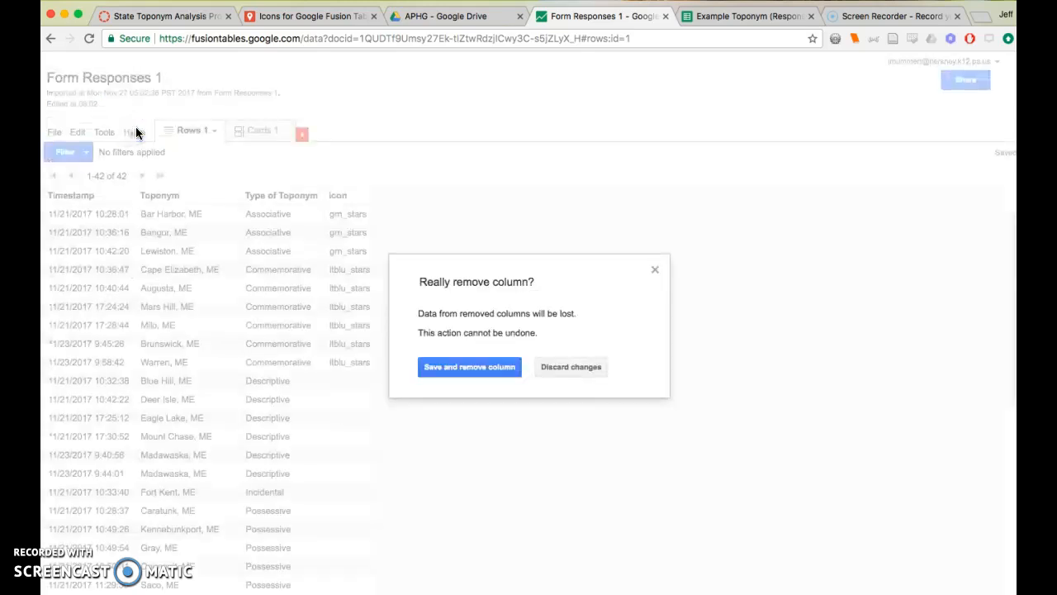
pyautogui.click(479, 372)
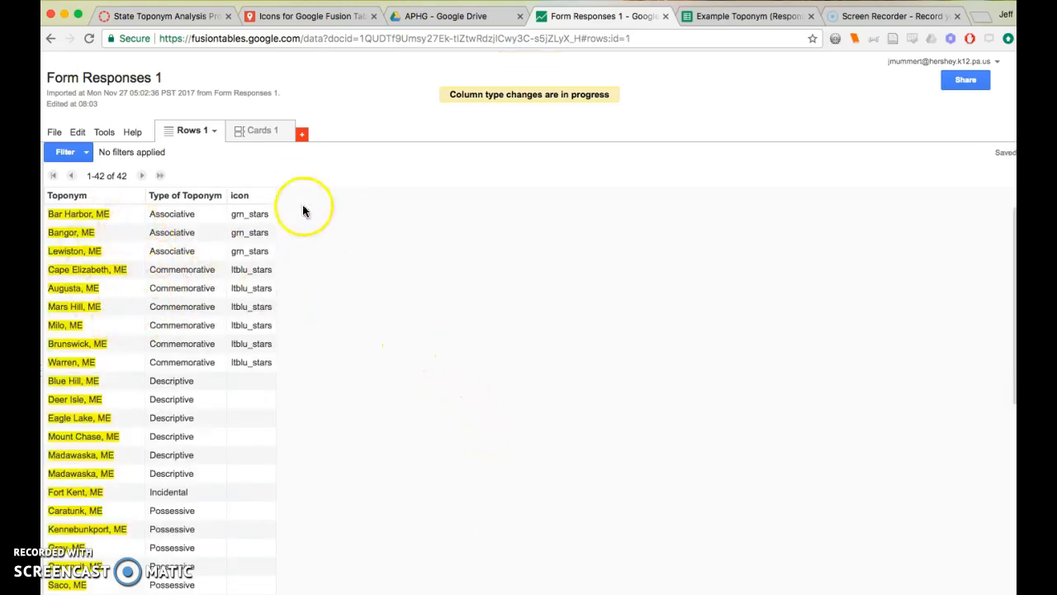
# Add a map of the toponyms and set its point markers to use the icons specified in the icon column.
pyautogui.click(303, 136)
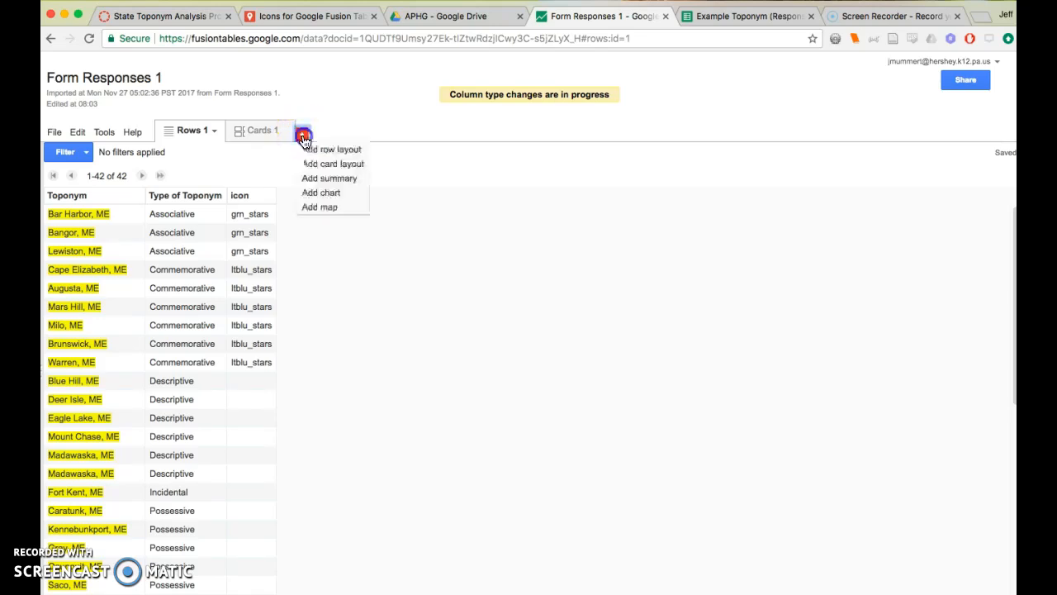
pyautogui.click(313, 209)
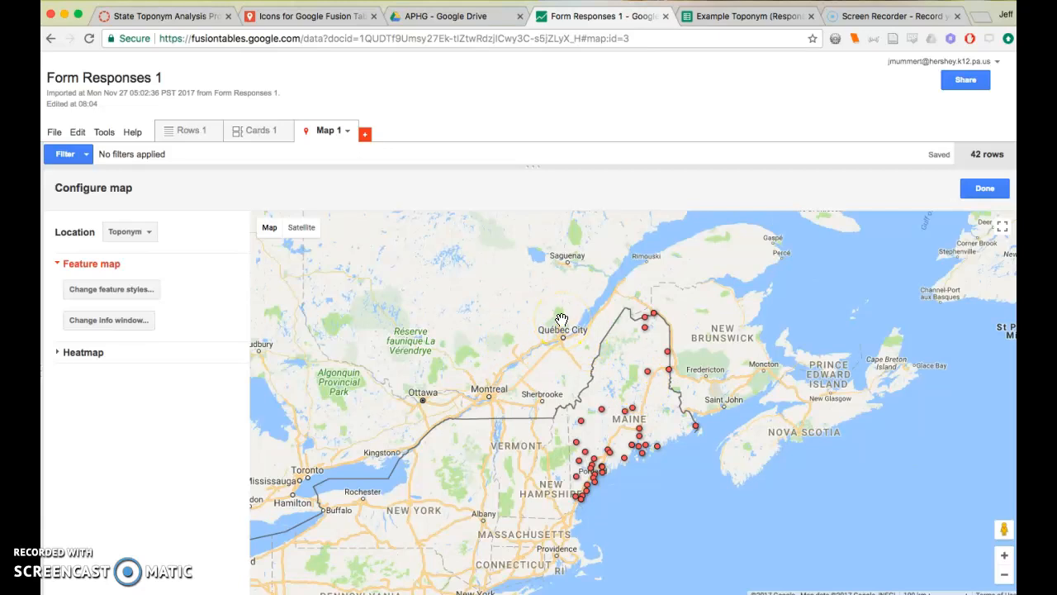
pyautogui.click(128, 296)
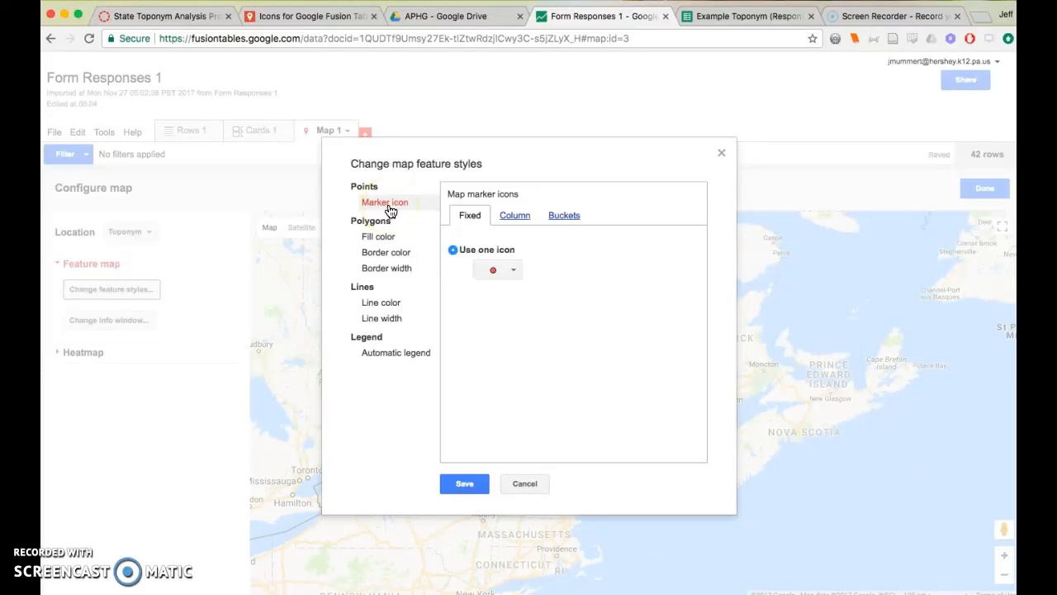
pyautogui.click(514, 218)
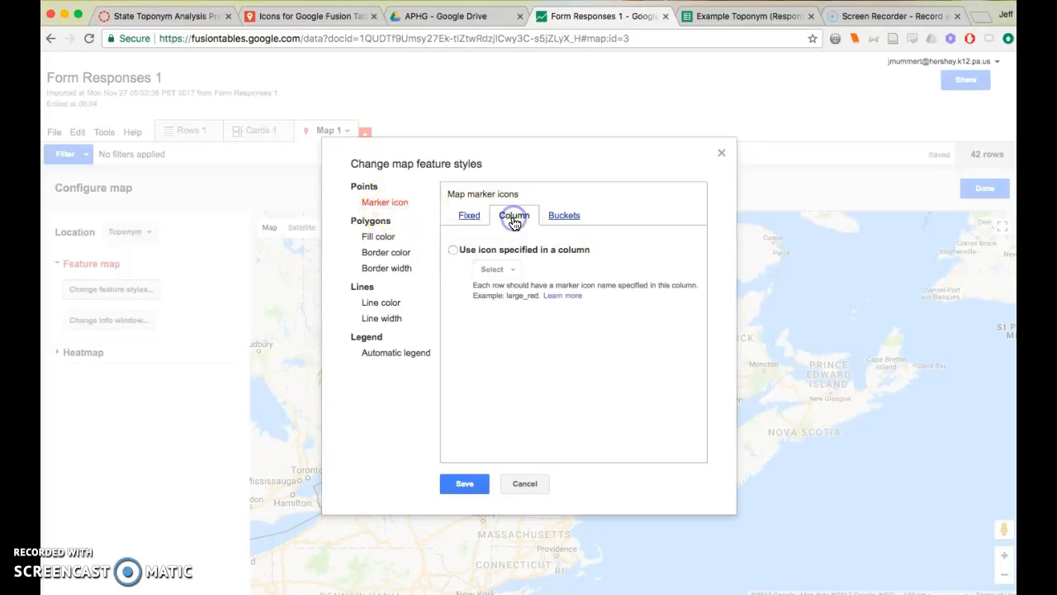
pyautogui.click(452, 251)
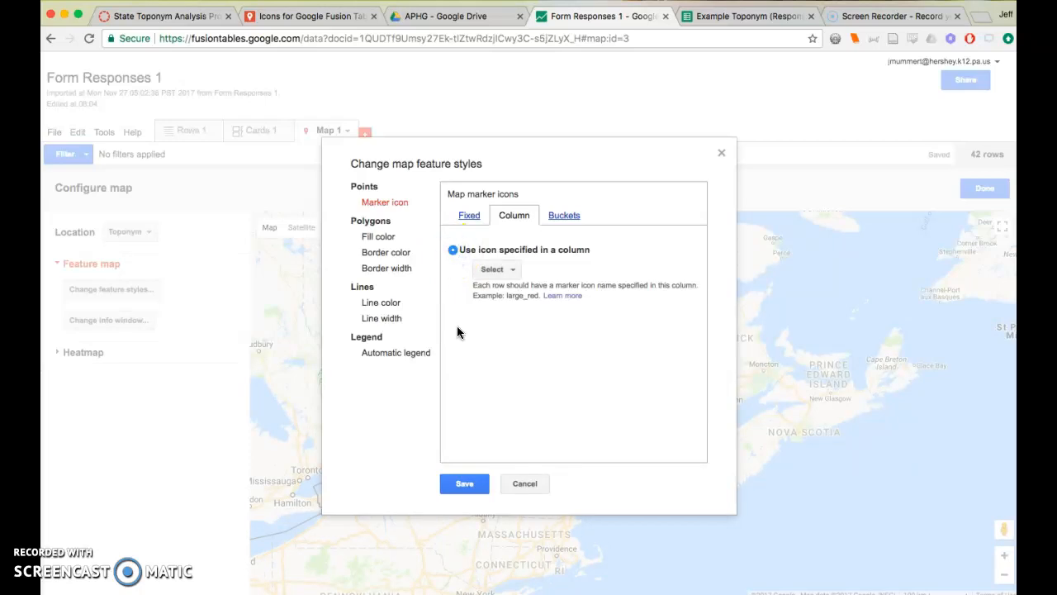
pyautogui.click(509, 274)
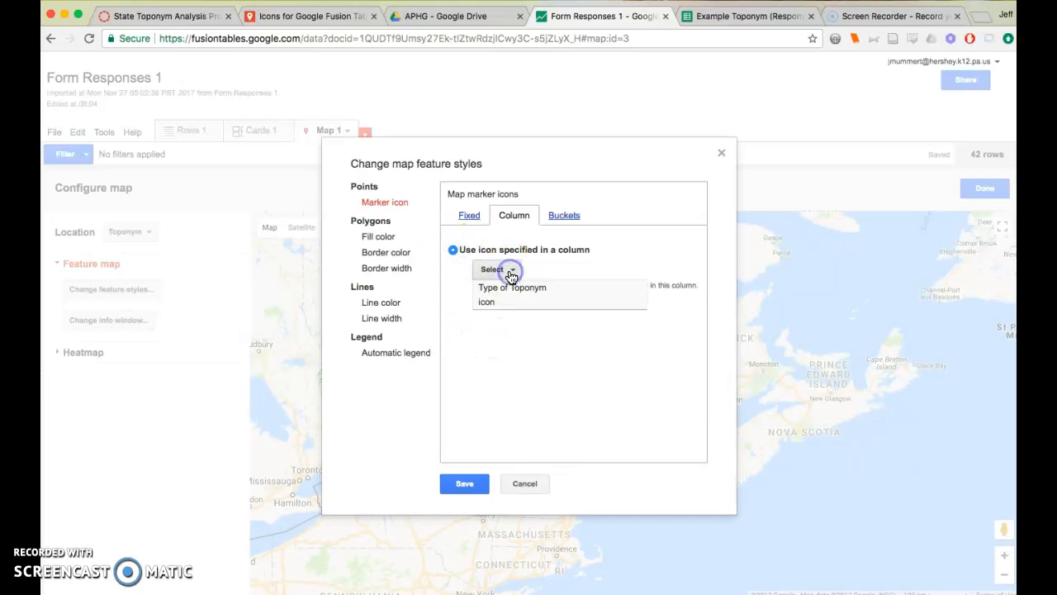
pyautogui.click(488, 302)
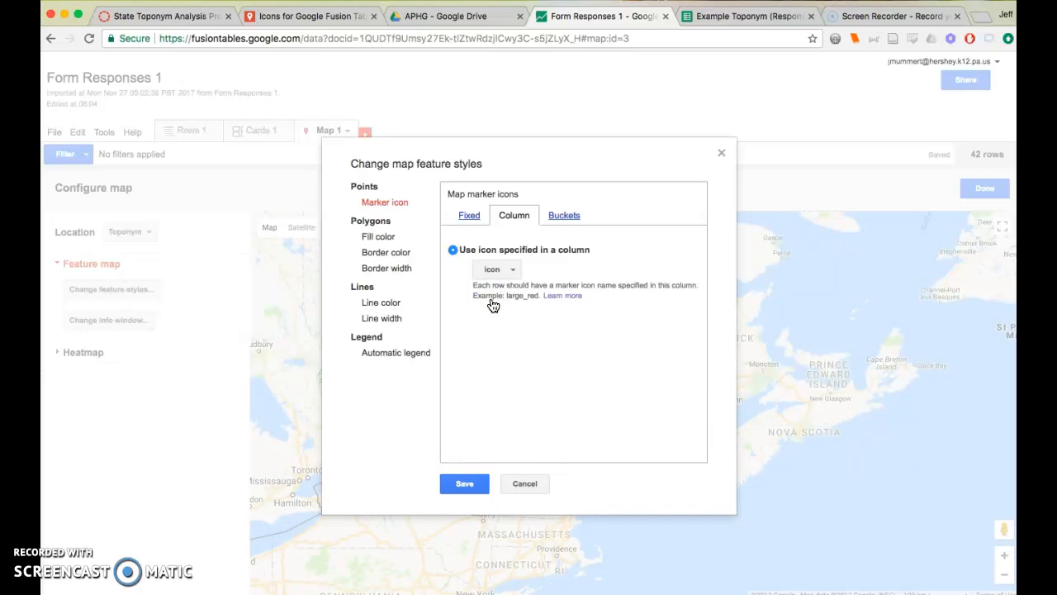
pyautogui.click(464, 484)
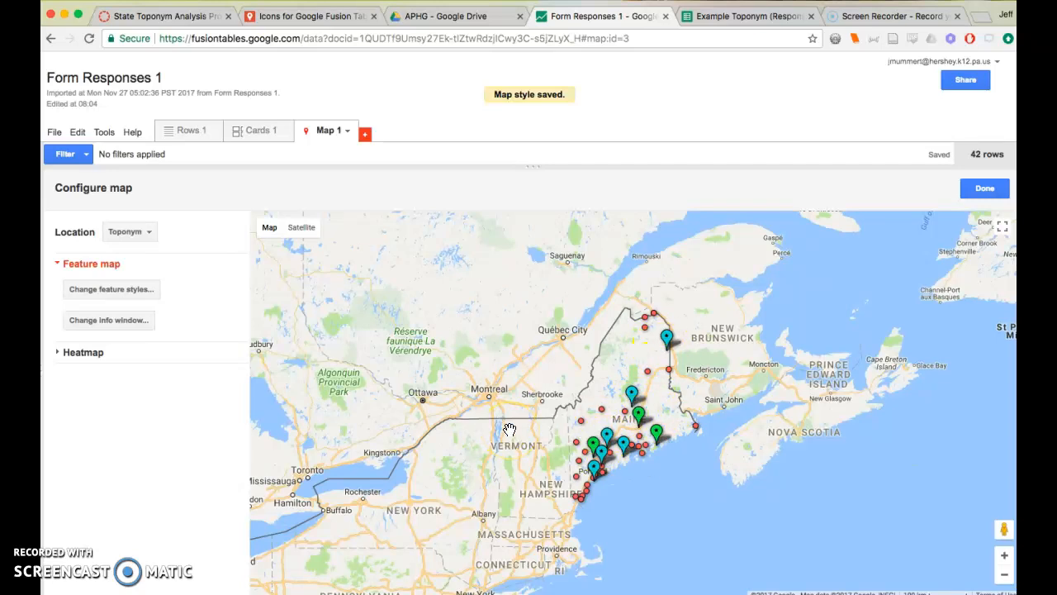
# View the details of the northernmost light blue marker in Maine, and close its info window.
pyautogui.click(668, 341)
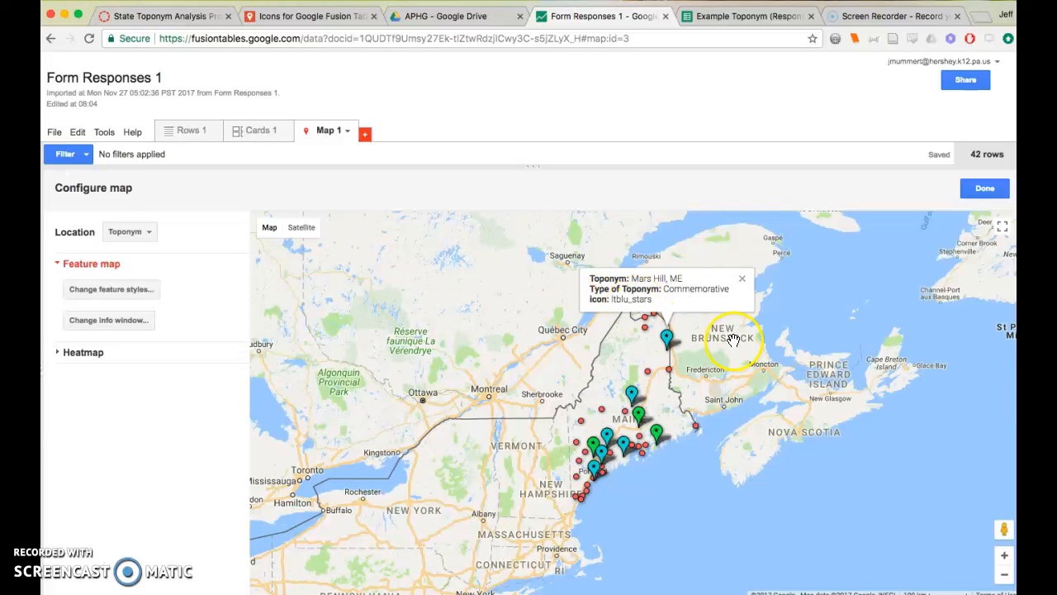
pyautogui.click(741, 279)
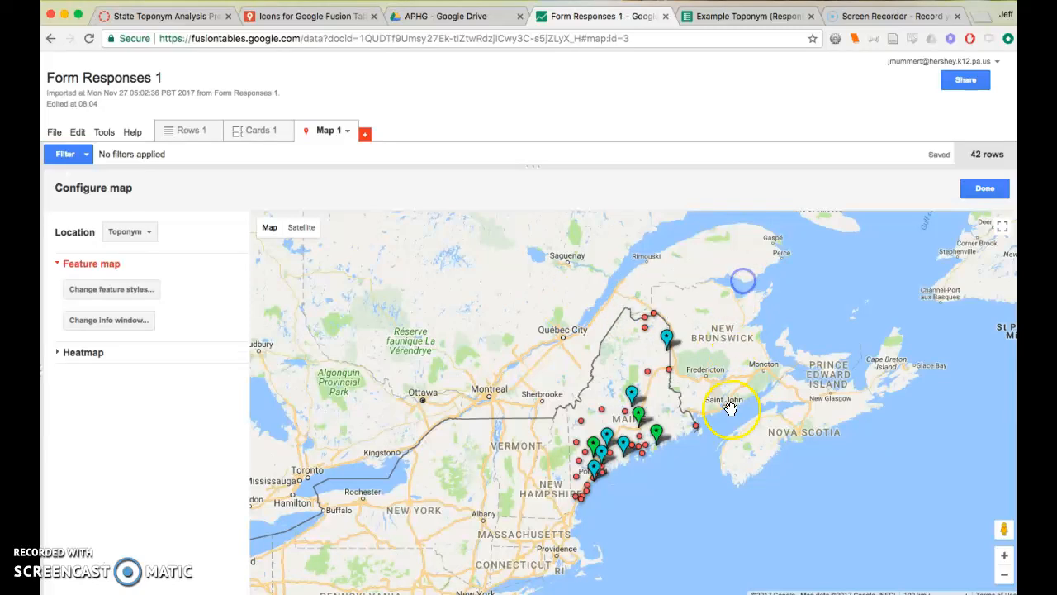